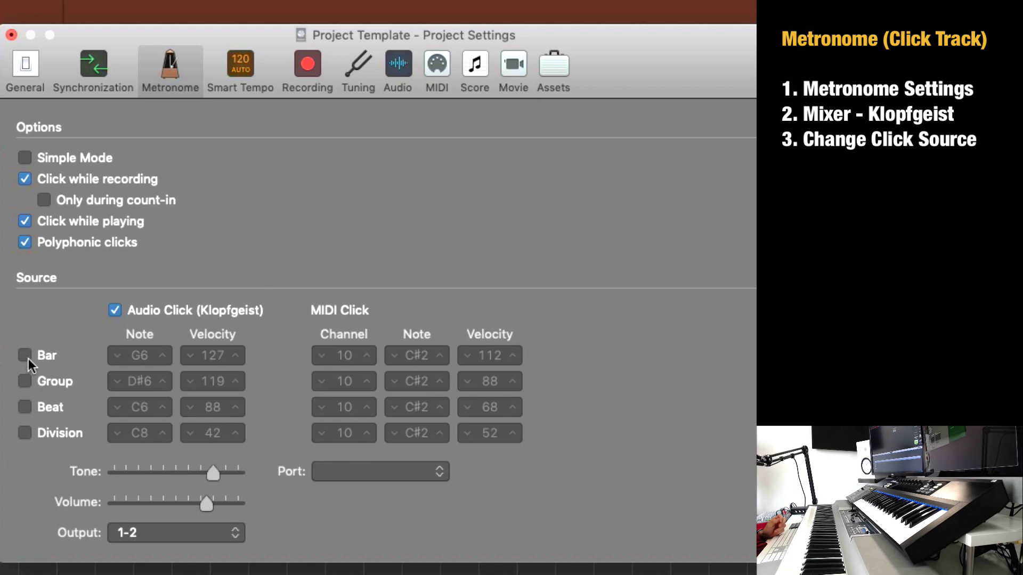
# Enable the Bar and Beat clicks in the metronome's source settings.
pyautogui.click(26, 355)
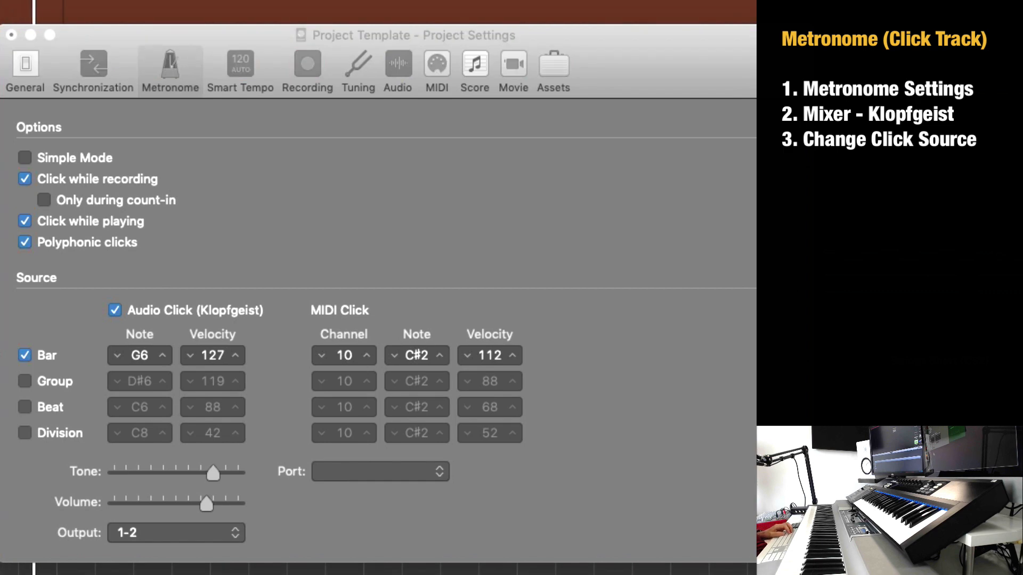
pyautogui.click(27, 407)
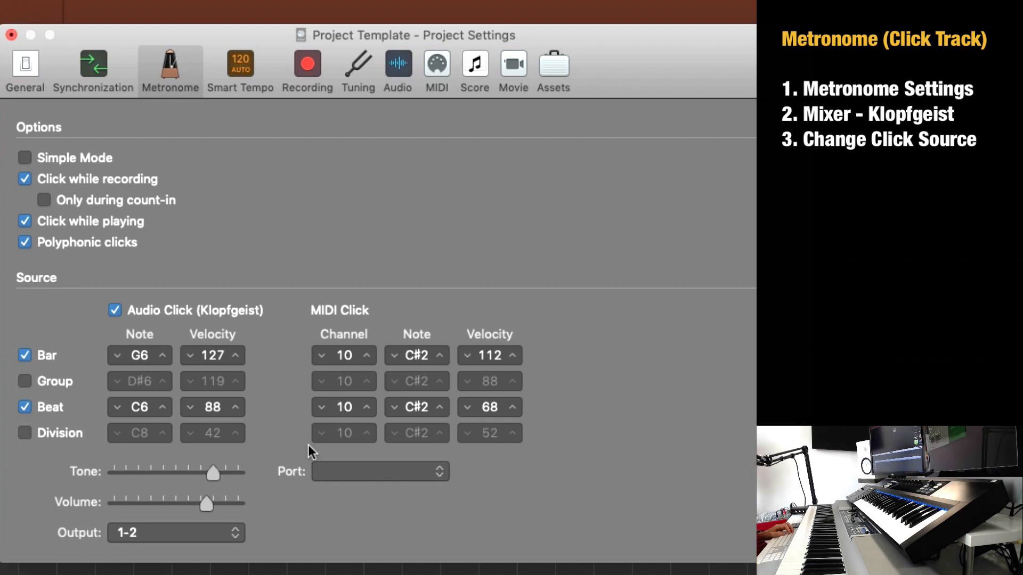
# Try the metronome's Division click by switching it on and off twice.
pyautogui.click(24, 432)
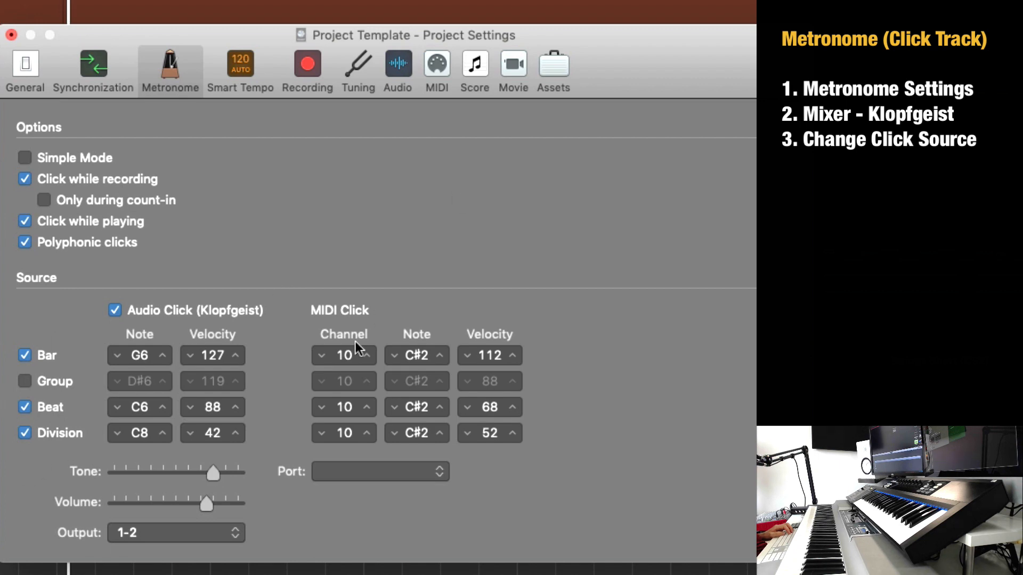
pyautogui.click(23, 433)
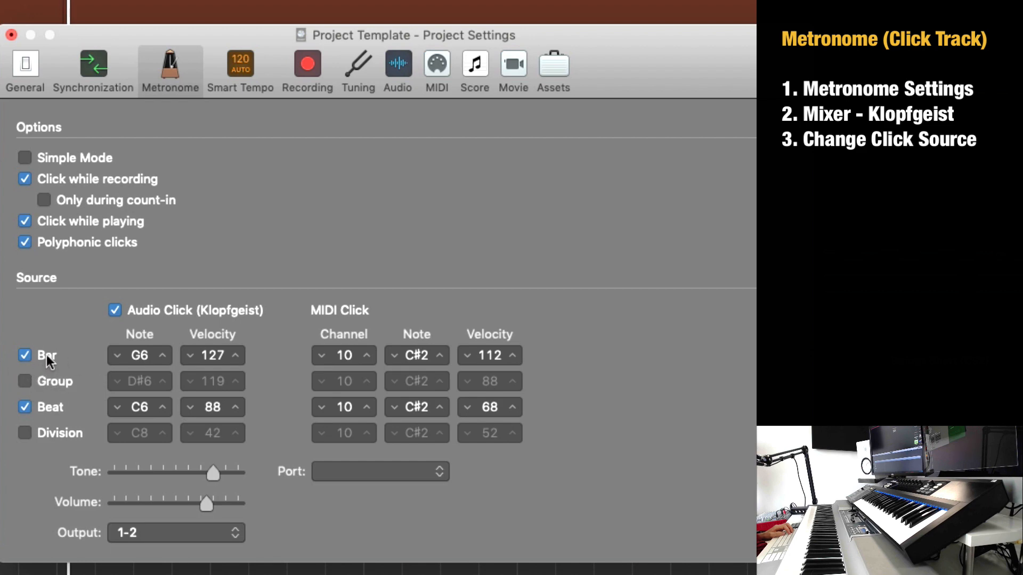
pyautogui.click(26, 433)
pyautogui.click(25, 433)
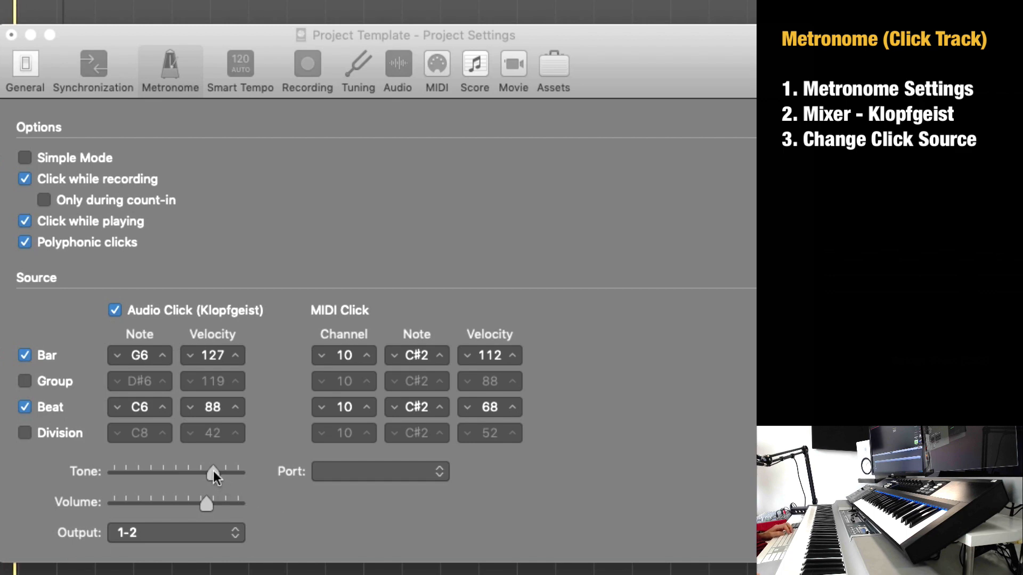
# Try lower and higher metronome Tone settings and set the Beat click's audio note to F5.
pyautogui.moveTo(213, 472); pyautogui.dragTo(147, 477)
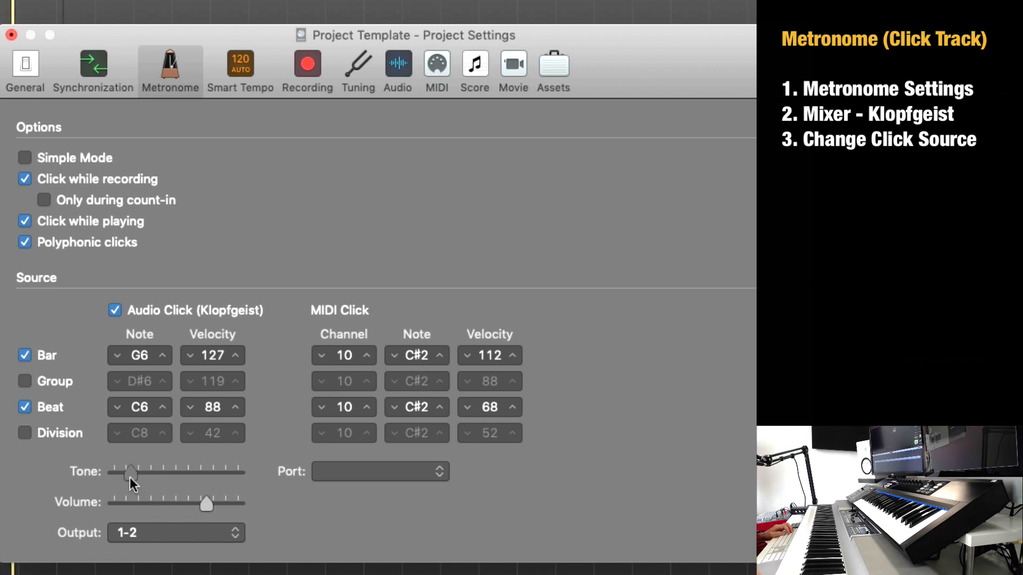
pyautogui.moveTo(130, 478); pyautogui.dragTo(245, 473)
pyautogui.click(160, 363)
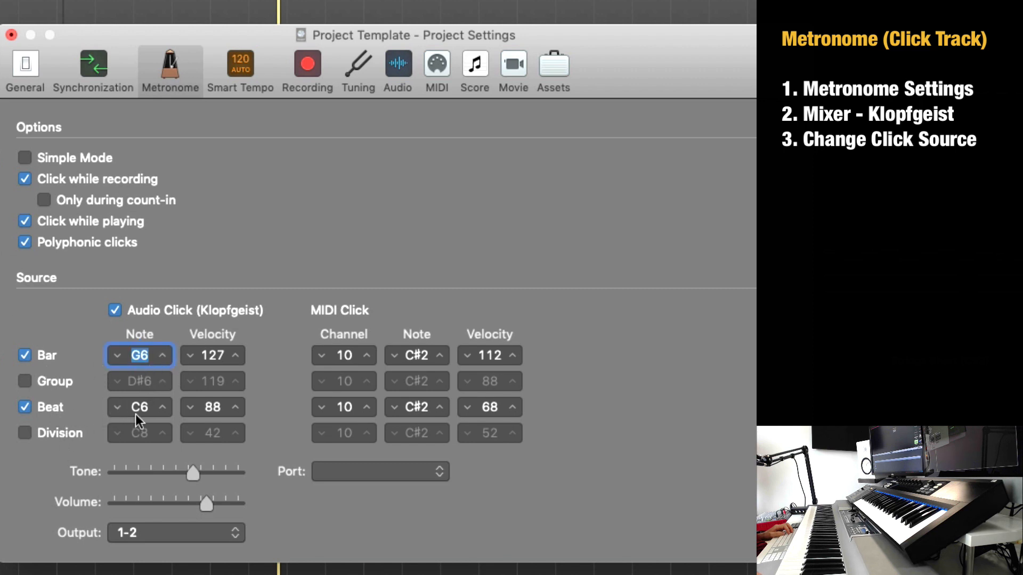
pyautogui.moveTo(163, 415); pyautogui.dragTo(163, 428)
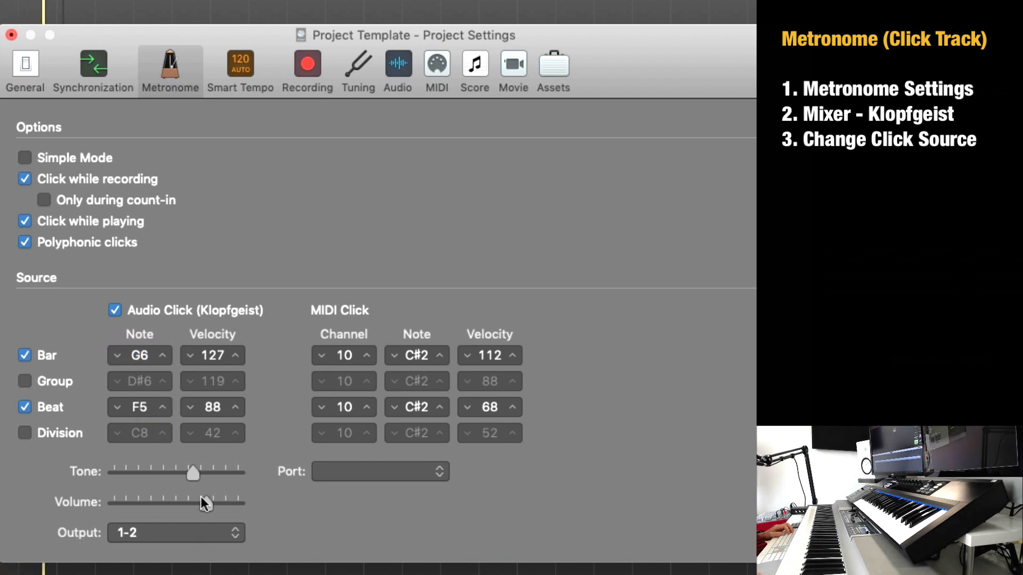
# Set the metronome's Tone to about four fifths of its range and the Beat click's audio note to C6.
pyautogui.moveTo(200, 473); pyautogui.dragTo(209, 476)
pyautogui.moveTo(228, 472); pyautogui.dragTo(217, 470)
pyautogui.moveTo(148, 403); pyautogui.dragTo(148, 384)
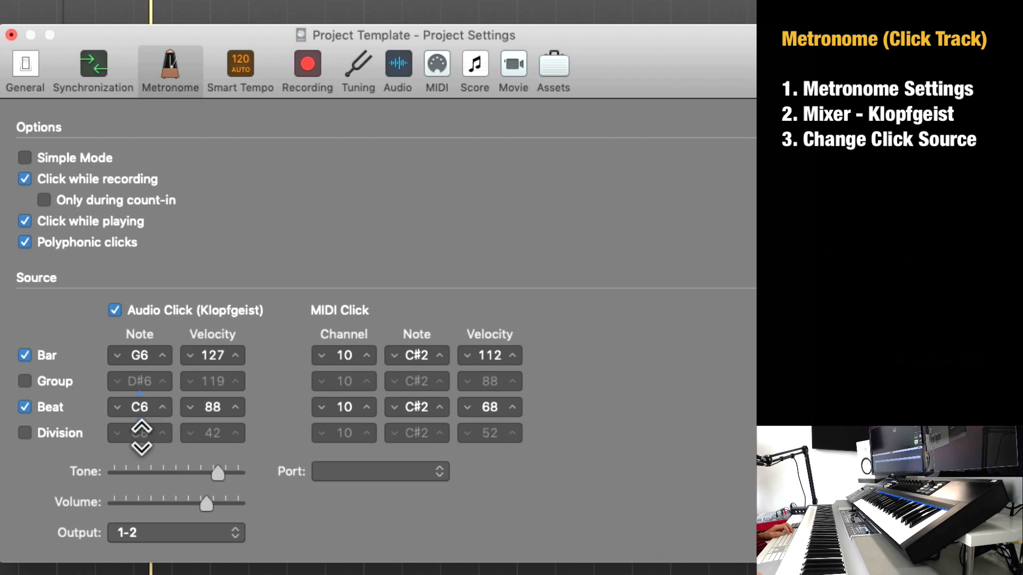
# Enable the Division click and set the Beat click's audio velocity to 77.
pyautogui.click(25, 432)
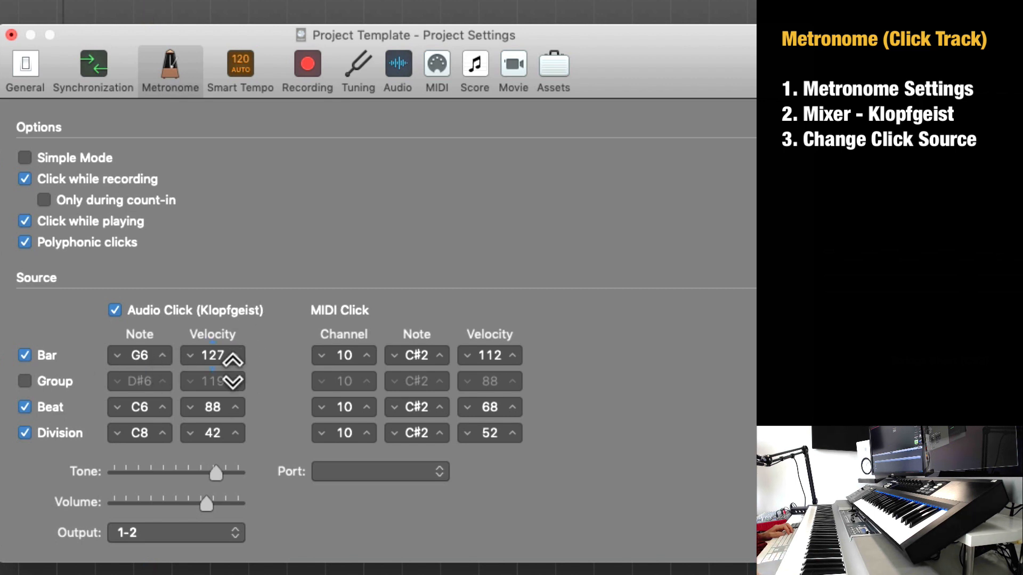
pyautogui.moveTo(216, 405); pyautogui.dragTo(217, 413)
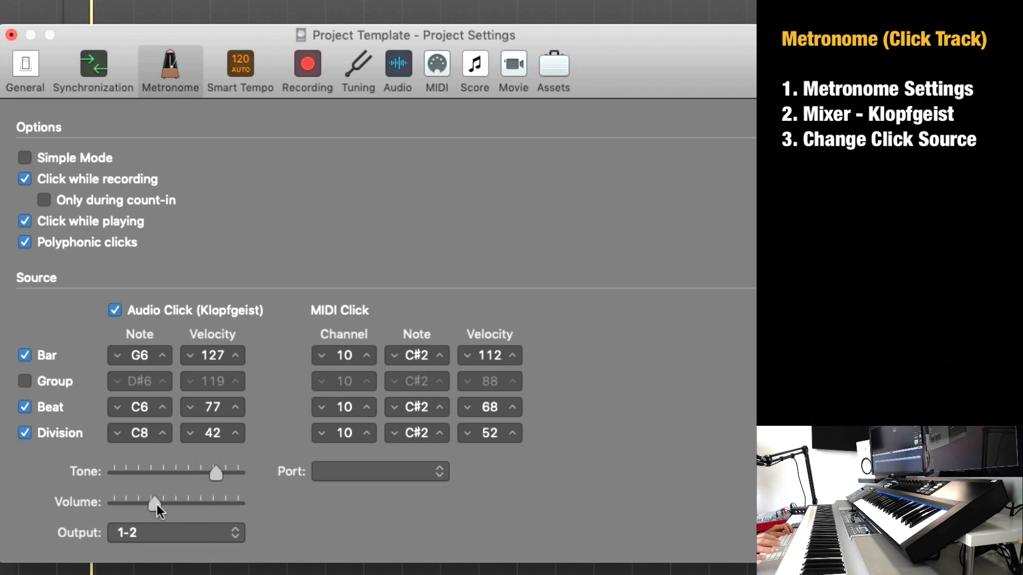
# Set the metronome's Volume to about half of its range and close the project settings.
pyautogui.moveTo(156, 506)
pyautogui.mouseDown()
pyautogui.moveTo(133, 508)
pyautogui.moveTo(241, 508)
pyautogui.moveTo(164, 504)
pyautogui.moveTo(176, 504)
pyautogui.mouseUp()
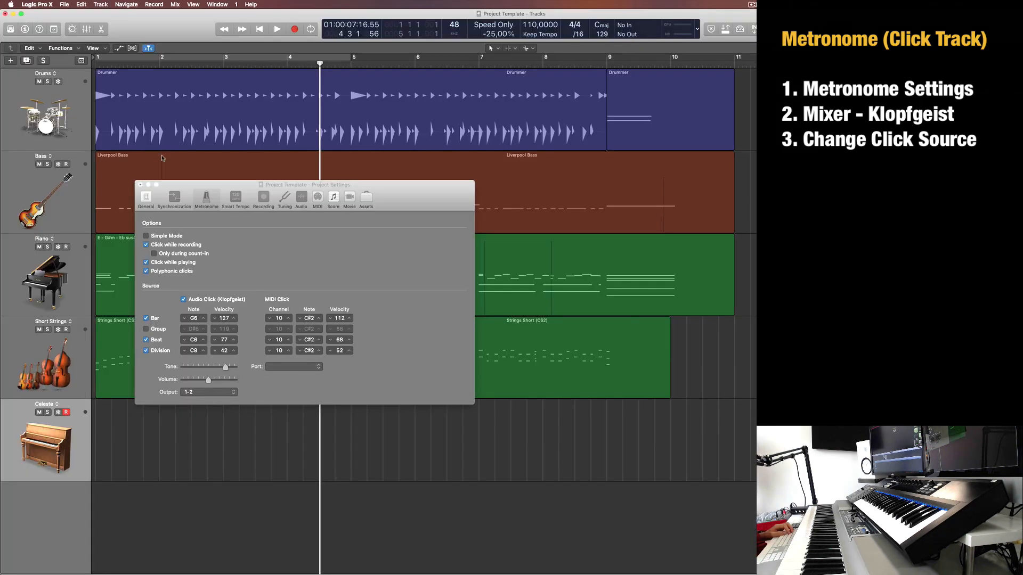
pyautogui.click(140, 185)
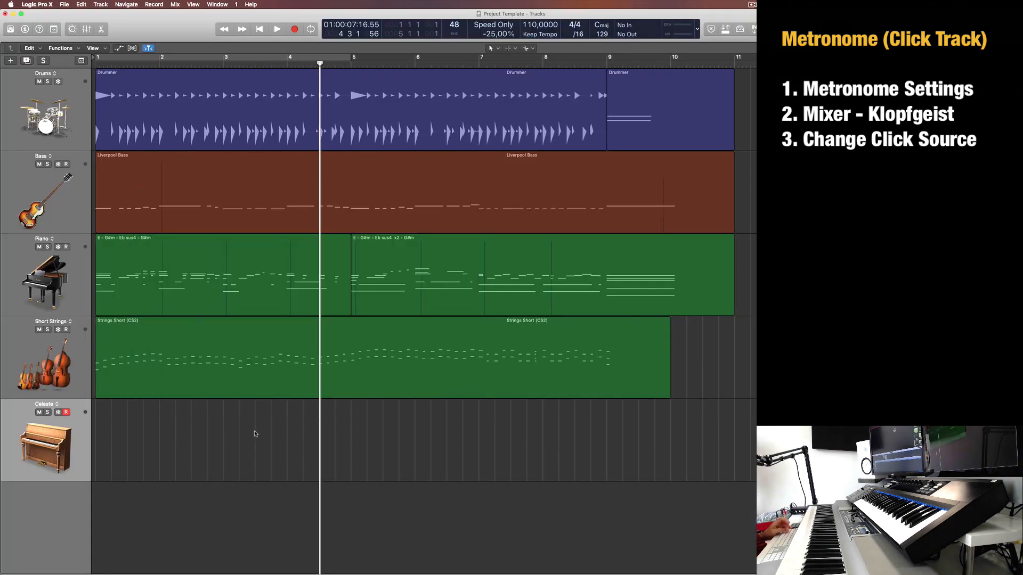
# Show the mixer and open the Klopfgeist instrument on the Click channel strip.
pyautogui.press('x')
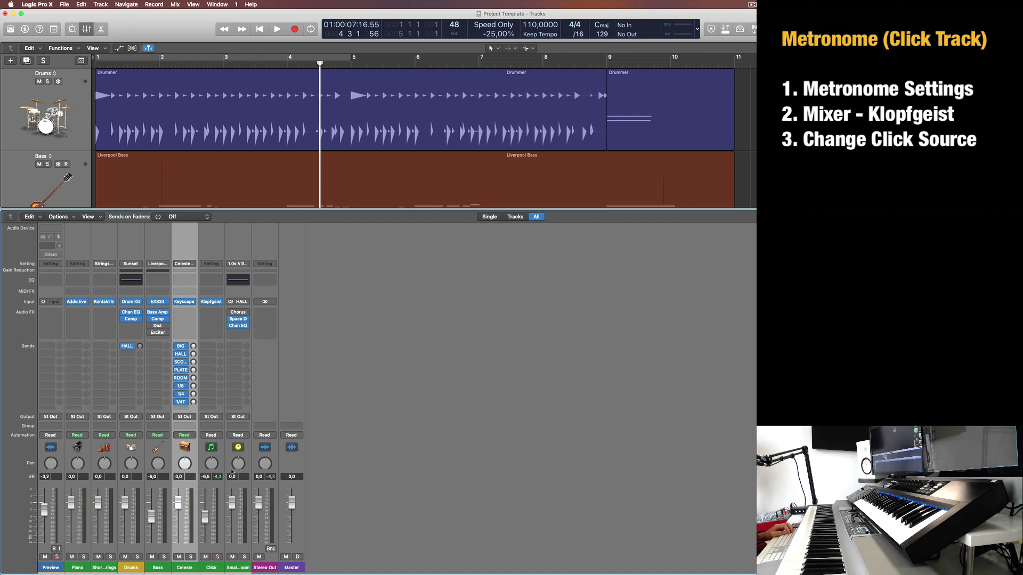
pyautogui.click(221, 456)
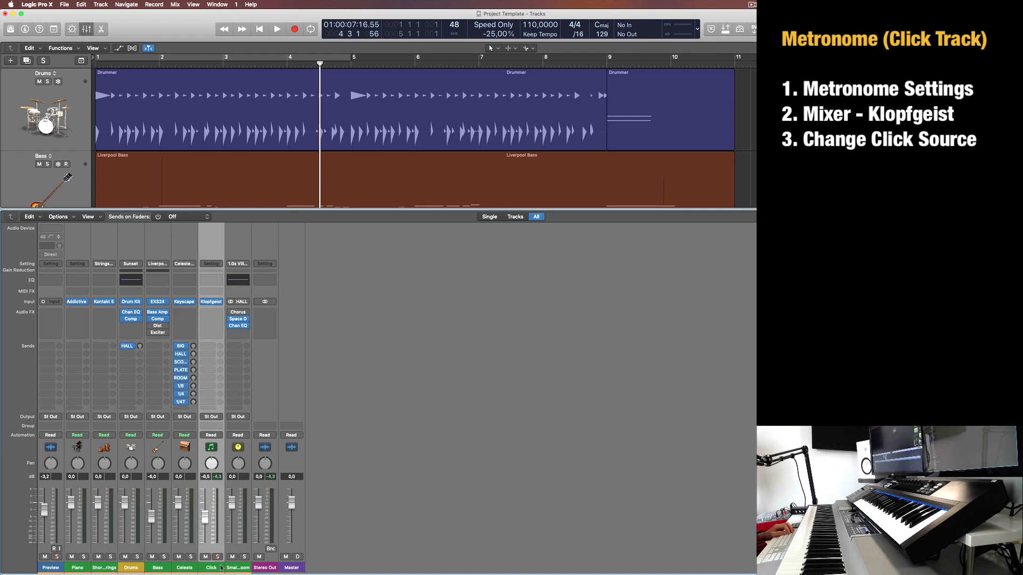
pyautogui.click(214, 302)
pyautogui.moveTo(455, 156); pyautogui.dragTo(437, 160)
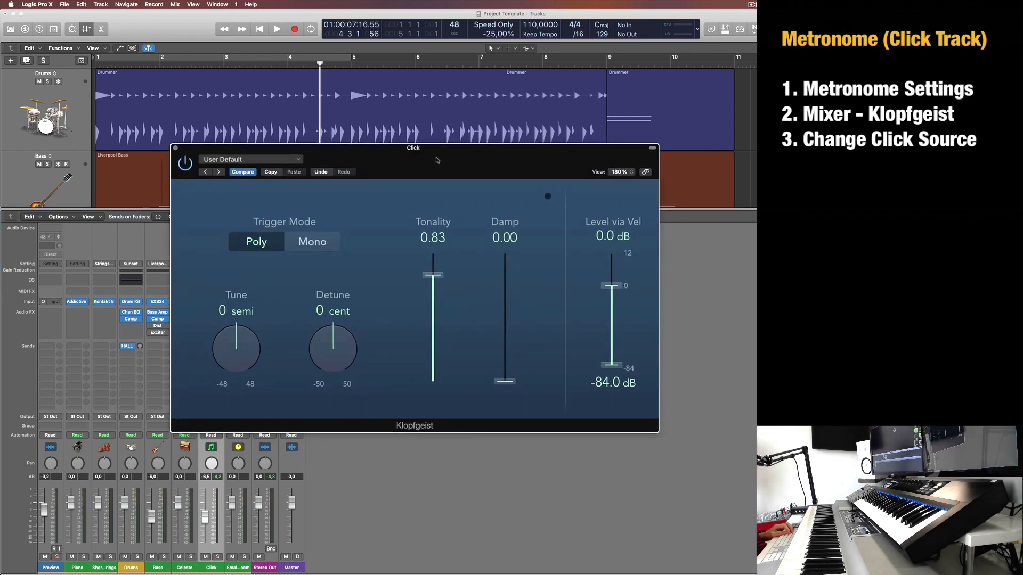
# Hide the mixer, solo the Celeste track and play the click briefly from the project start.
pyautogui.press('x')
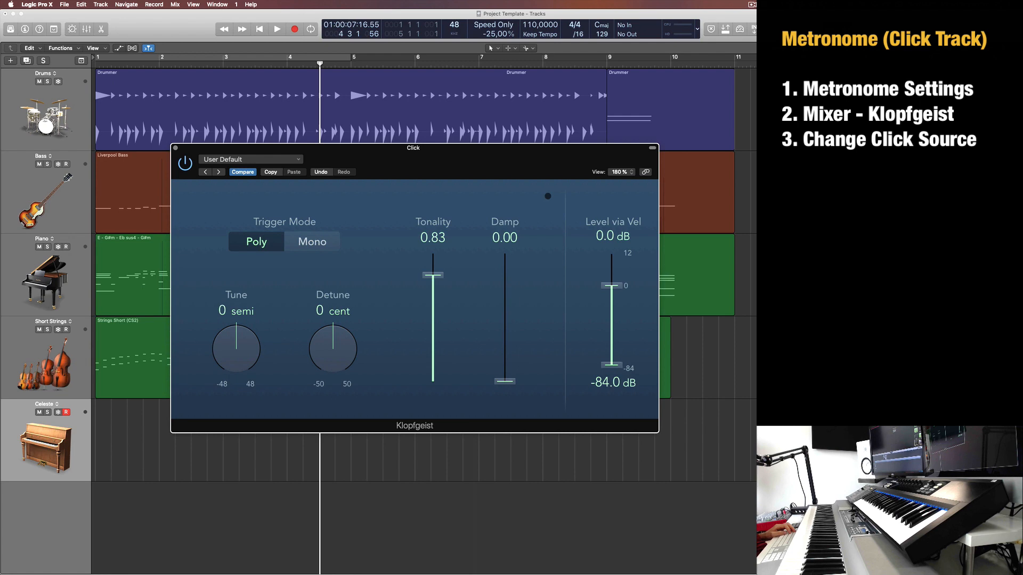
pyautogui.press('Return')
pyautogui.press('s')
pyautogui.press('space')
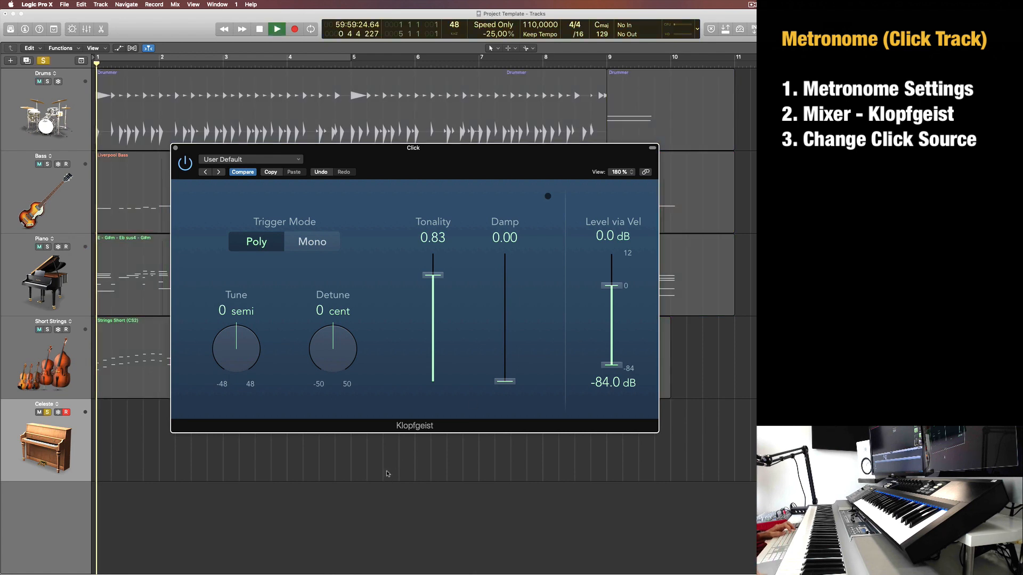
pyautogui.press('space')
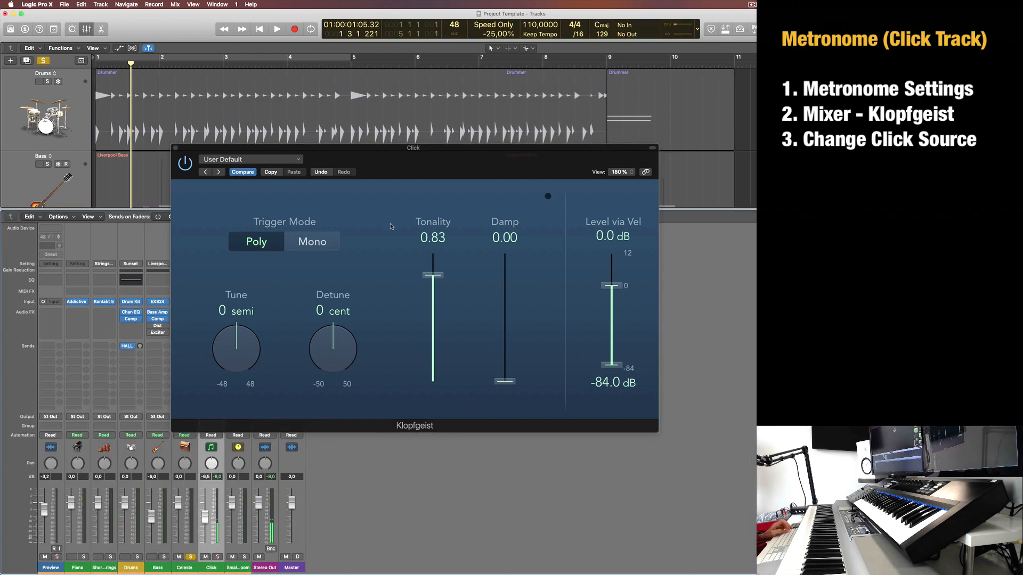
# Show the mixer again and, during playback, set Klopfgeist's Tonality to 0.80 and Damp to 0.36.
pyautogui.press('x')
pyautogui.moveTo(408, 167); pyautogui.dragTo(321, 135)
pyautogui.press('space')
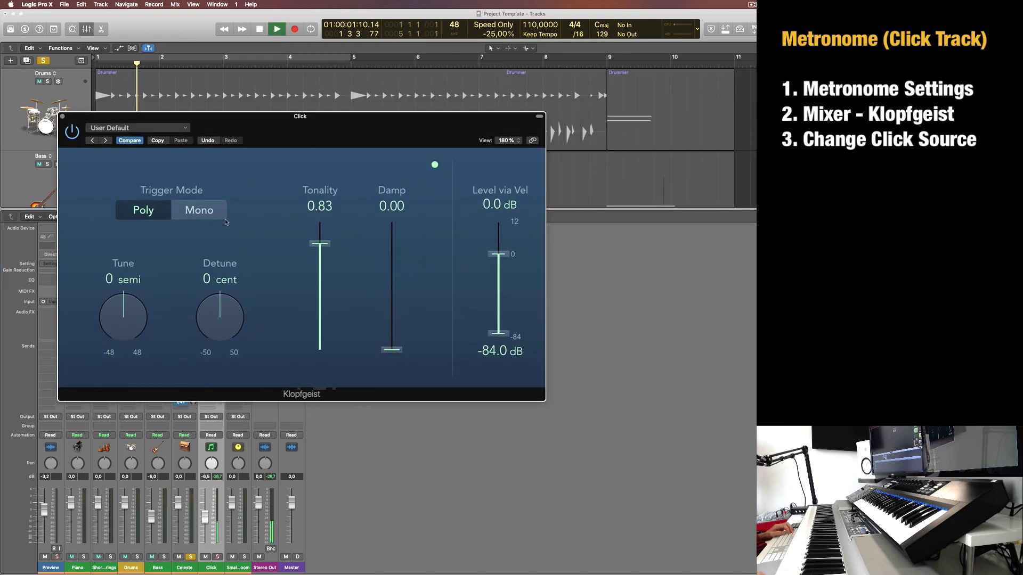
pyautogui.moveTo(320, 245); pyautogui.dragTo(323, 294)
pyautogui.moveTo(392, 350); pyautogui.dragTo(393, 268)
pyautogui.moveTo(323, 298); pyautogui.dragTo(322, 281)
pyautogui.moveTo(392, 269); pyautogui.dragTo(393, 331)
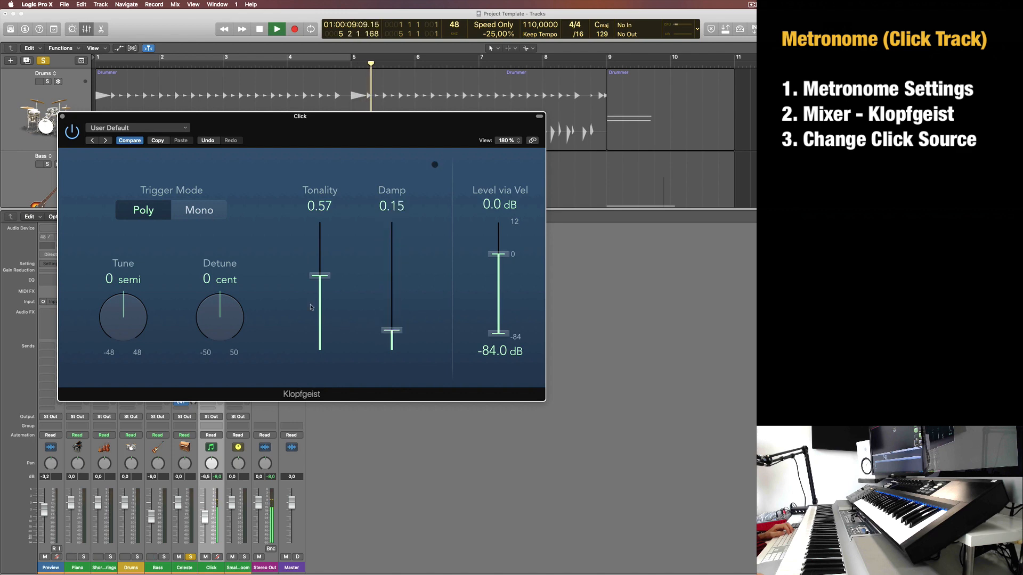
pyautogui.moveTo(320, 279); pyautogui.dragTo(321, 246)
pyautogui.moveTo(392, 331); pyautogui.dragTo(392, 303)
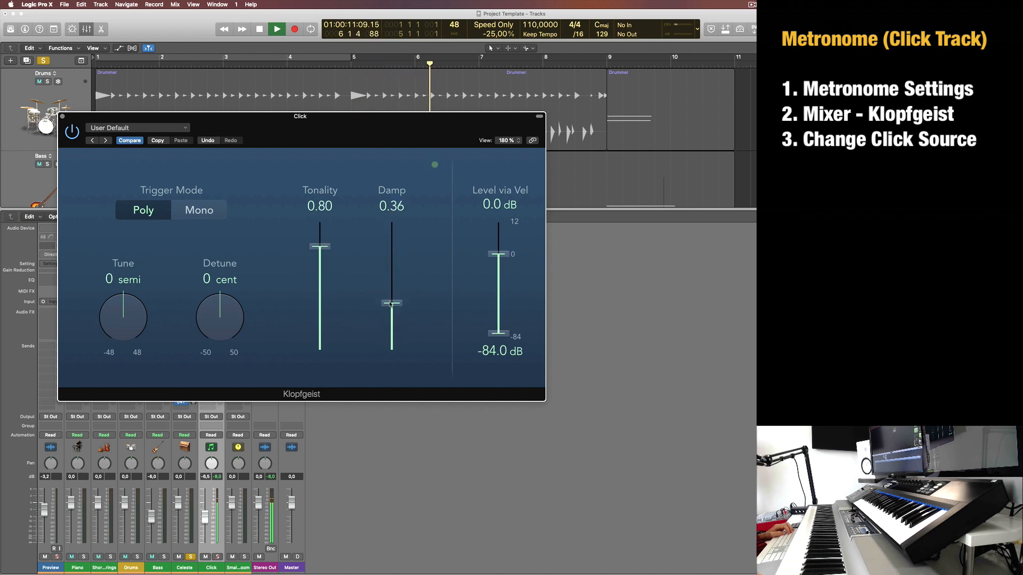
# Try different Tune and Detune amounts in Klopfgeist, reset both to 0 and stop playback.
pyautogui.moveTo(197, 308); pyautogui.dragTo(198, 277)
pyautogui.moveTo(122, 320)
pyautogui.mouseDown()
pyautogui.moveTo(120, 369)
pyautogui.moveTo(130, 320)
pyautogui.mouseUp()
pyautogui.keyDown('alt'); pyautogui.click(228, 320); pyautogui.keyUp('alt')
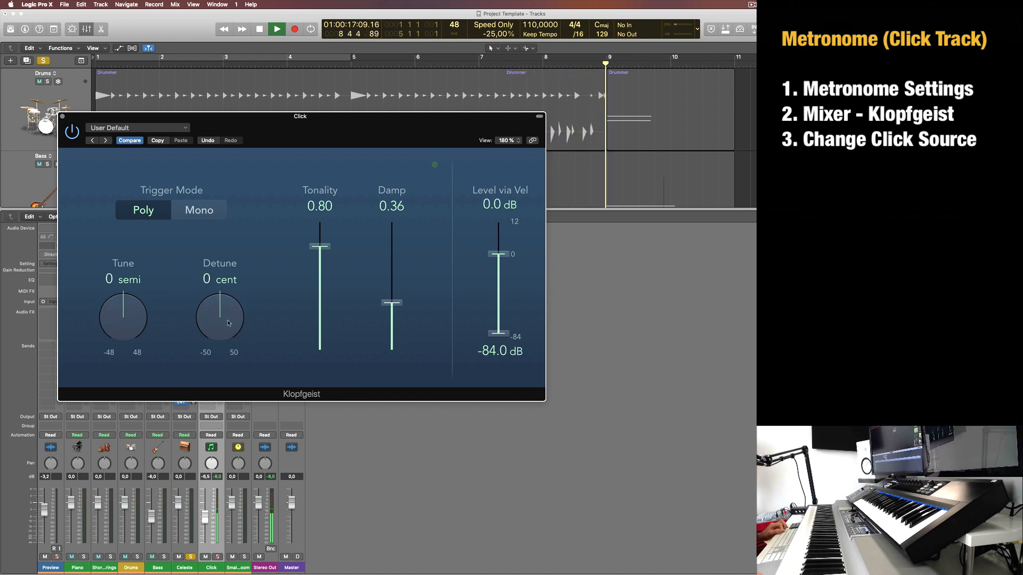
pyautogui.press('space')
# Switch Klopfgeist to Mono trigger mode and, during playback, set Tonality to 0.82 and Damp to 0.55.
pyautogui.click(200, 210)
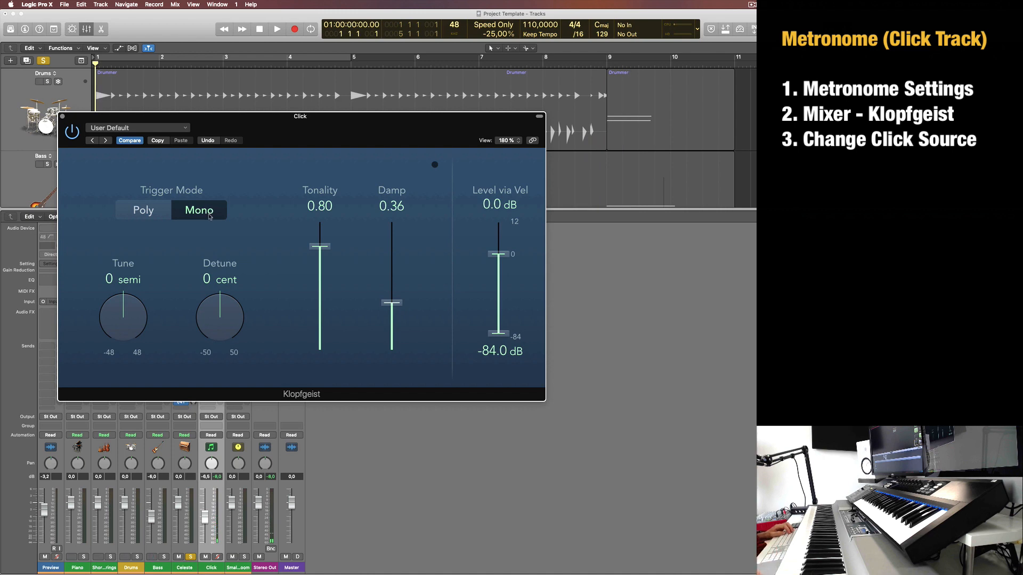
pyautogui.press('space')
pyautogui.moveTo(327, 249)
pyautogui.mouseDown()
pyautogui.moveTo(327, 236)
pyautogui.moveTo(327, 248)
pyautogui.mouseUp()
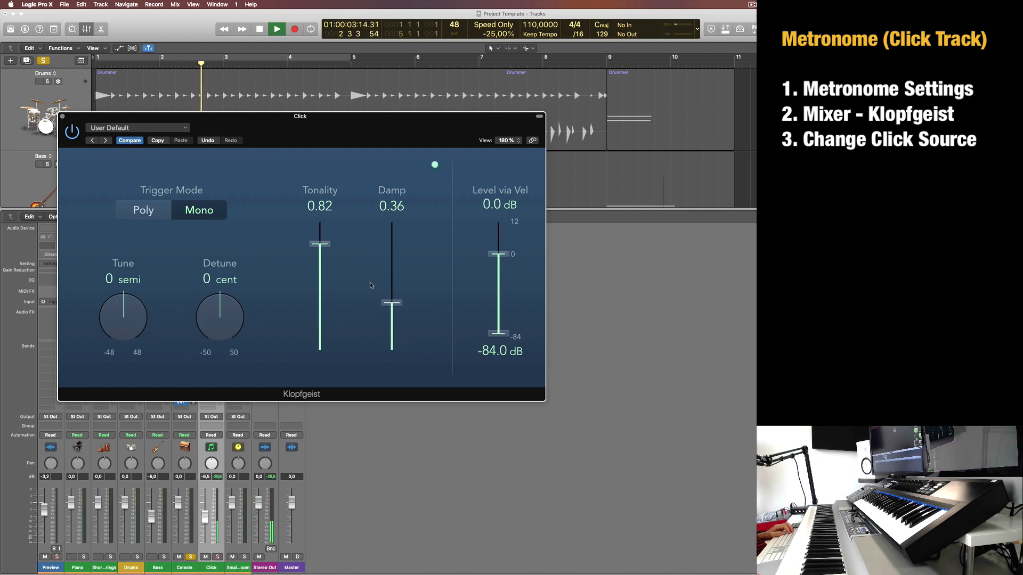
pyautogui.moveTo(391, 303); pyautogui.dragTo(392, 279)
pyautogui.press('space')
# Set Klopfgeist's trigger mode to Poly and play the click briefly.
pyautogui.click(144, 211)
pyautogui.press('space')
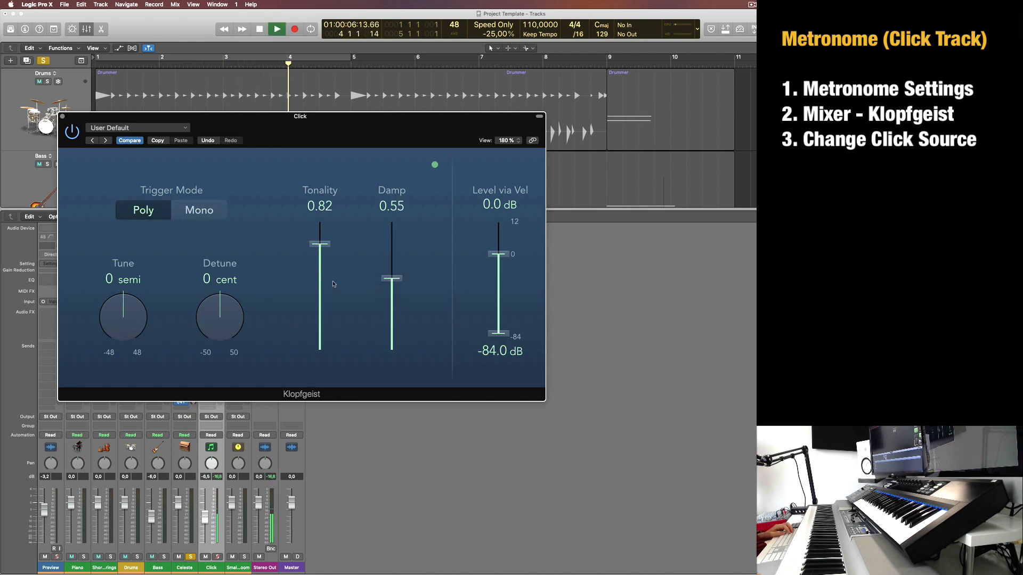
pyautogui.press('space')
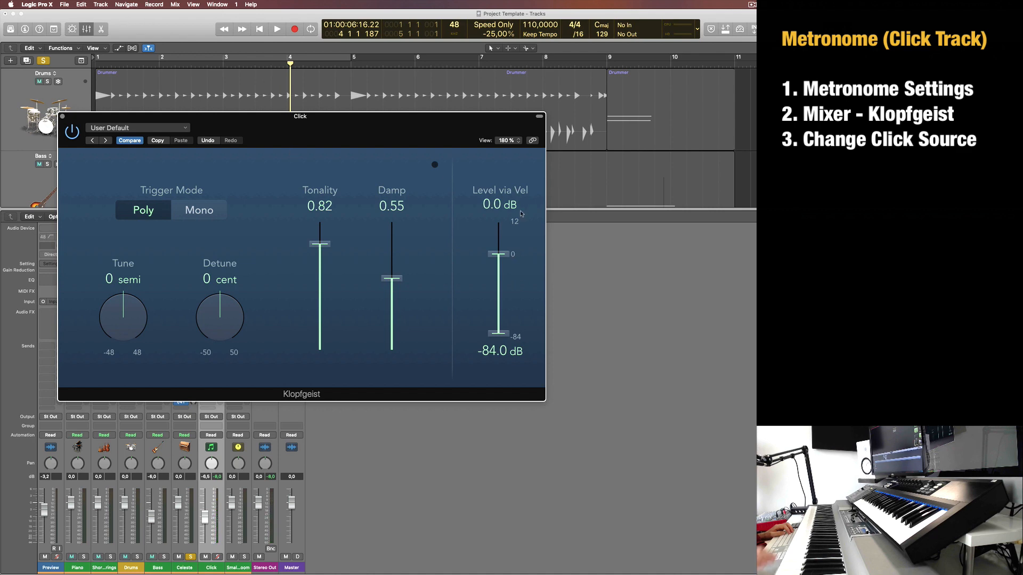
# Try adjusting Klopfgeist's upper Level via Vel value during playback, keep it at 0.0 dB and stop.
pyautogui.press('space')
pyautogui.moveTo(499, 254)
pyautogui.mouseDown()
pyautogui.moveTo(503, 305)
pyautogui.moveTo(510, 218)
pyautogui.moveTo(506, 254)
pyautogui.mouseUp()
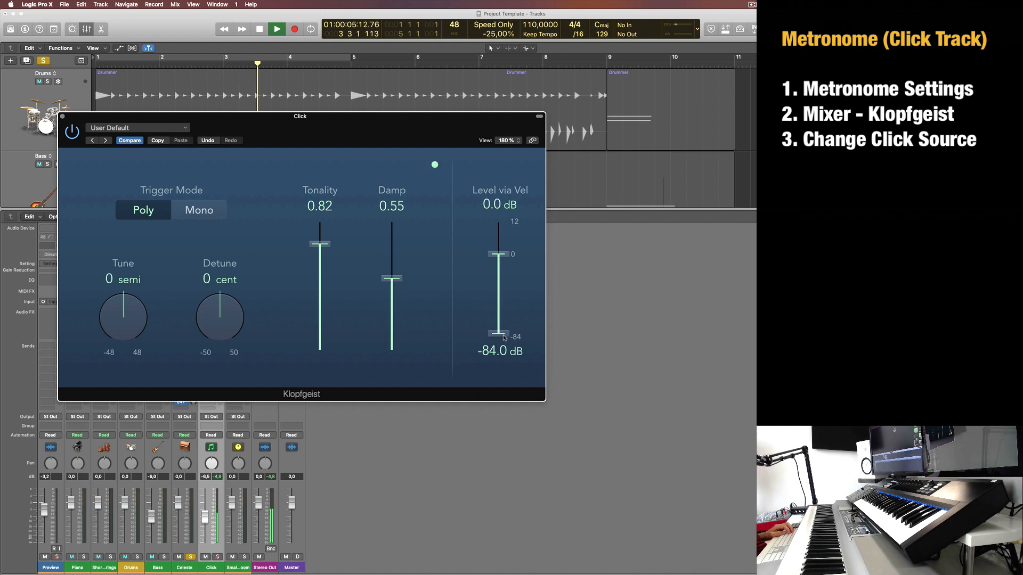
pyautogui.press('space')
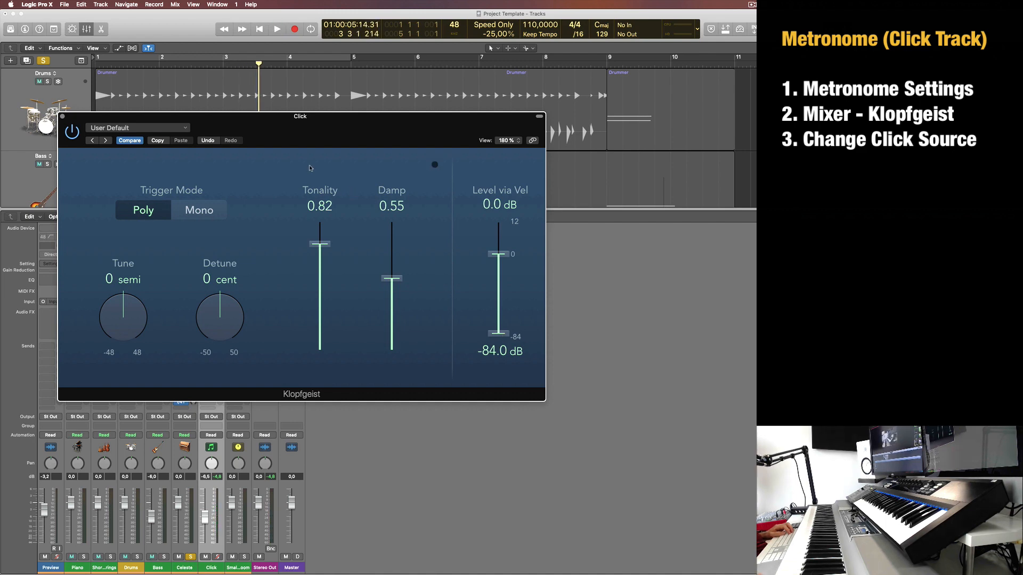
# Audition the Klopfgeist presets Impulse 01 and Kick Drum Short during playback.
pyautogui.click(106, 130)
pyautogui.click(107, 130)
pyautogui.press('space')
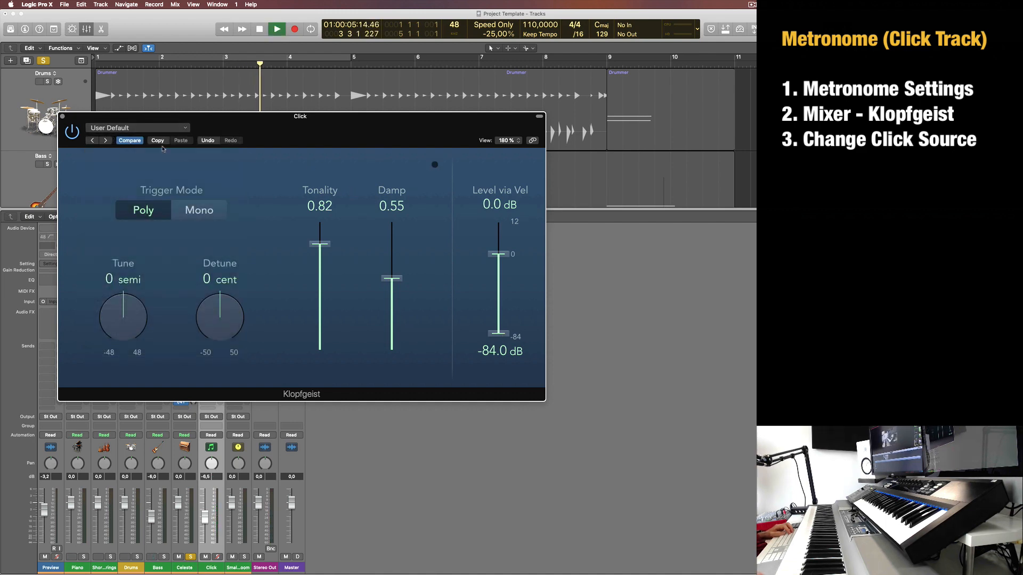
pyautogui.click(107, 130)
pyautogui.click(130, 297)
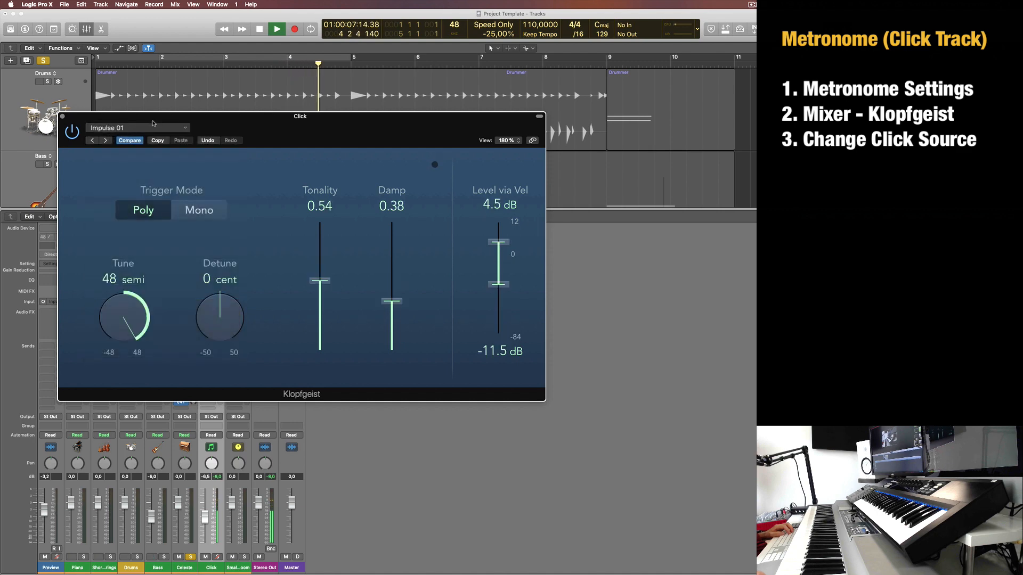
pyautogui.click(152, 129)
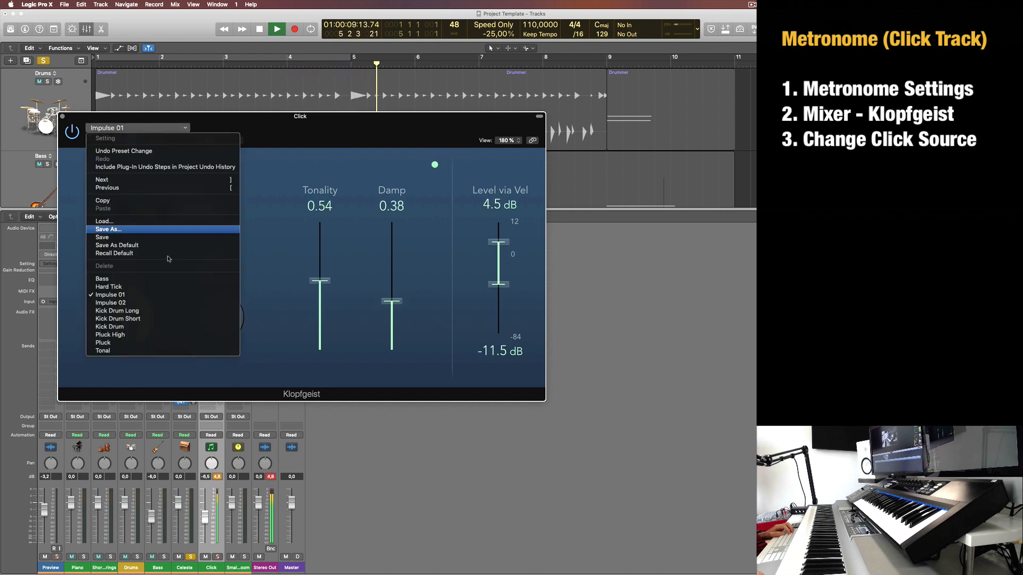
pyautogui.click(143, 319)
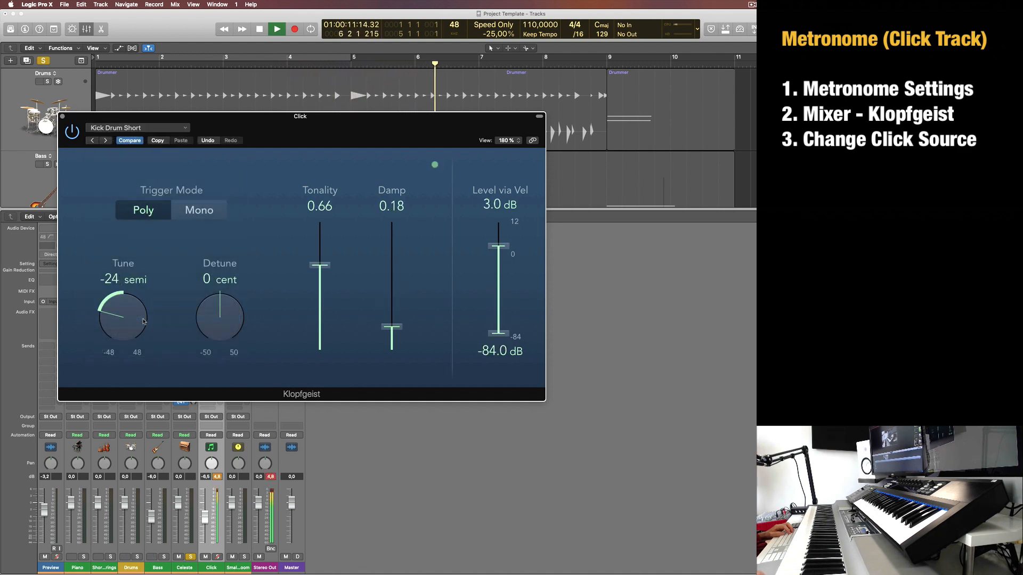
# Load the Pluck High preset in Klopfgeist.
pyautogui.click(157, 133)
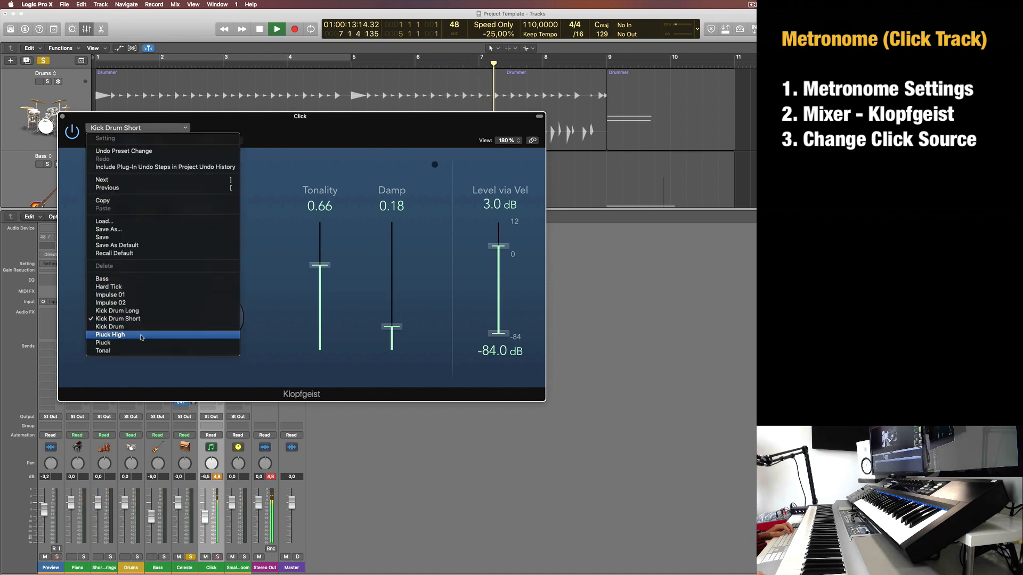
pyautogui.click(143, 334)
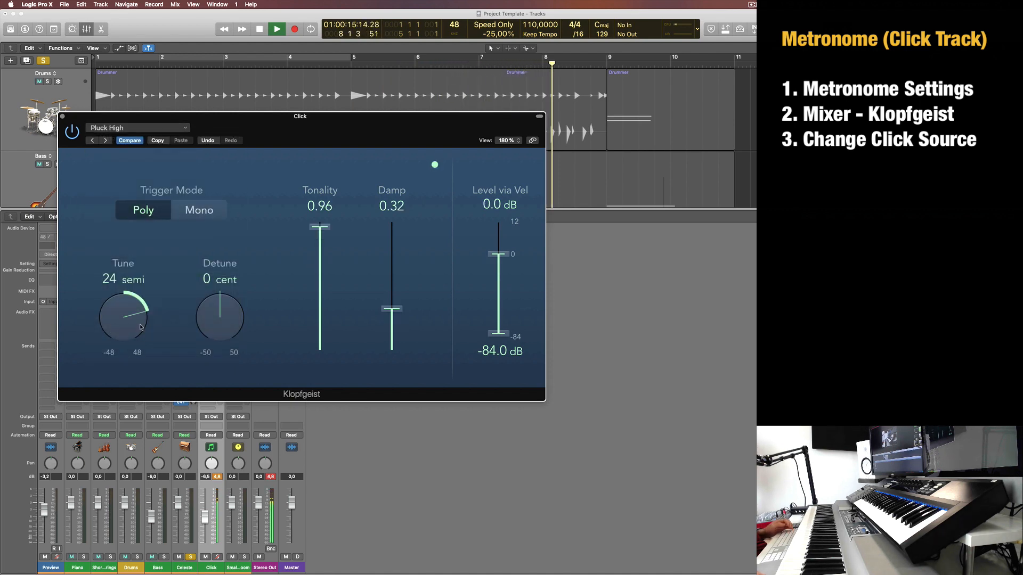
# Stop playback, look through Klopfgeist's preset list without changing the preset, and move the plug-in window lower.
pyautogui.press('space')
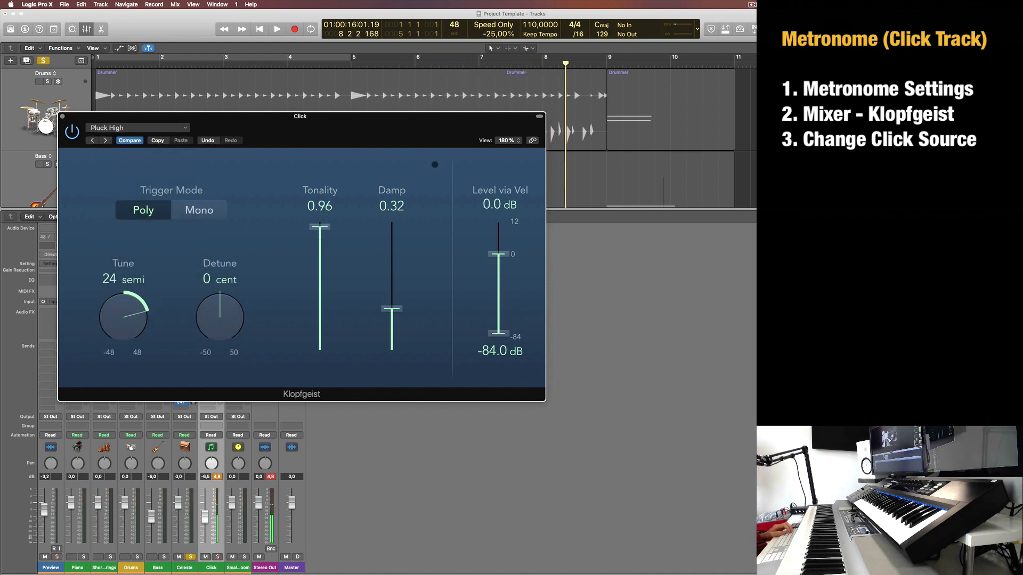
pyautogui.click(145, 130)
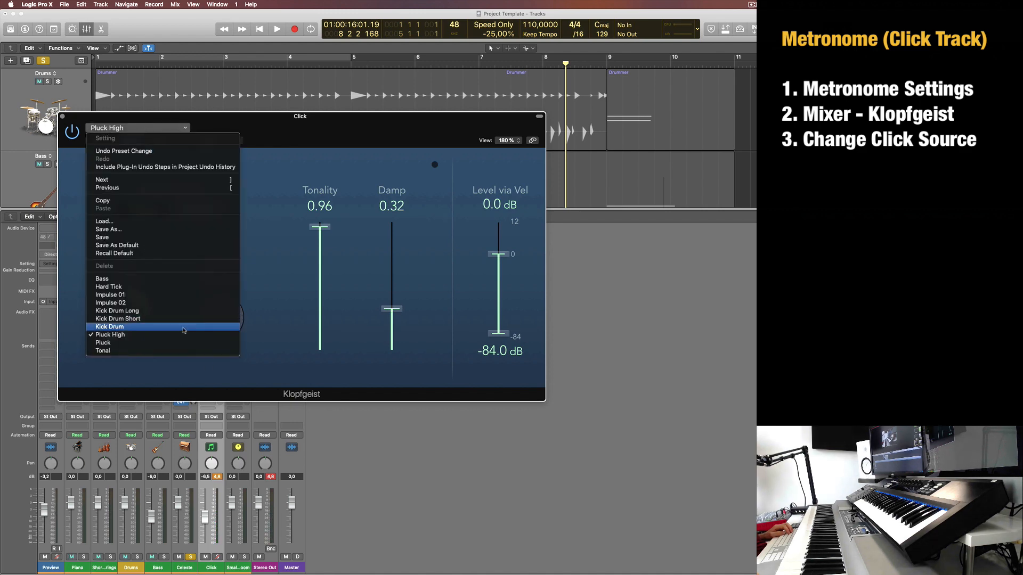
pyautogui.click(285, 258)
pyautogui.moveTo(343, 127); pyautogui.dragTo(311, 140)
pyautogui.moveTo(316, 147); pyautogui.dragTo(318, 166)
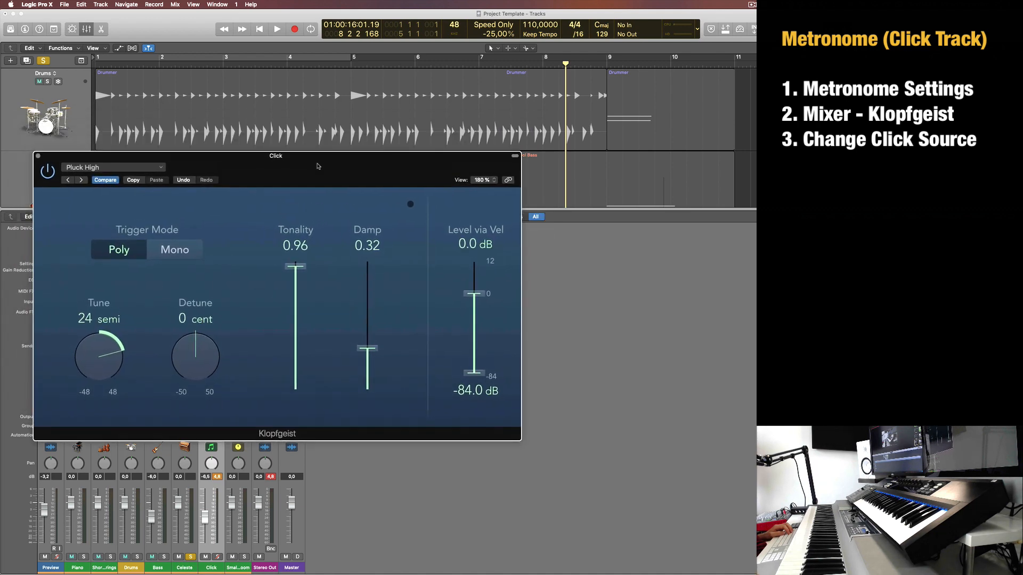
# Close the Klopfgeist window and the editors, turn off solo, and return the playhead to the project start.
pyautogui.press('super+w')
pyautogui.press('p')
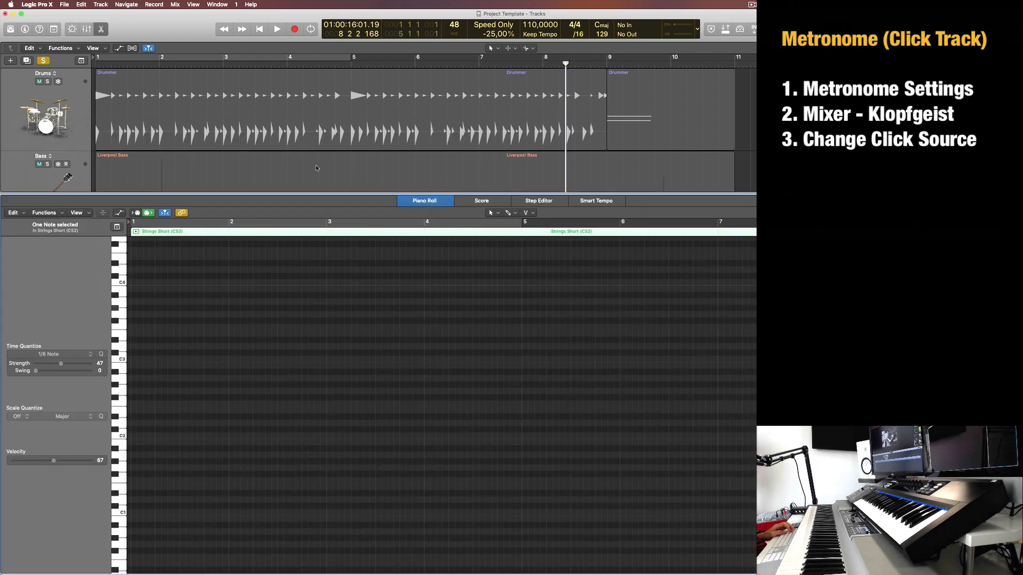
pyautogui.press('s')
pyautogui.press('p')
pyautogui.press('Return')
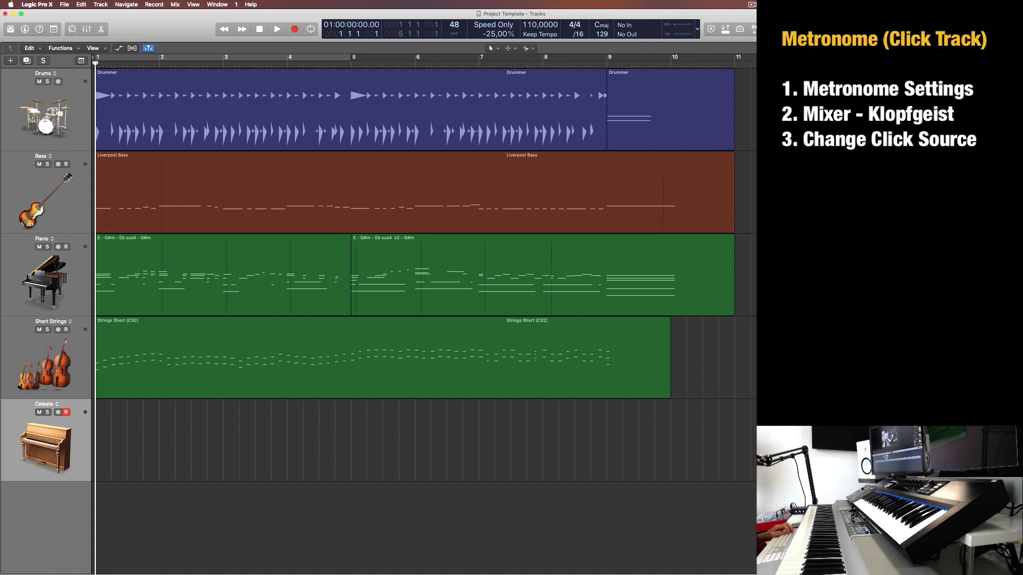
pyautogui.press('space')
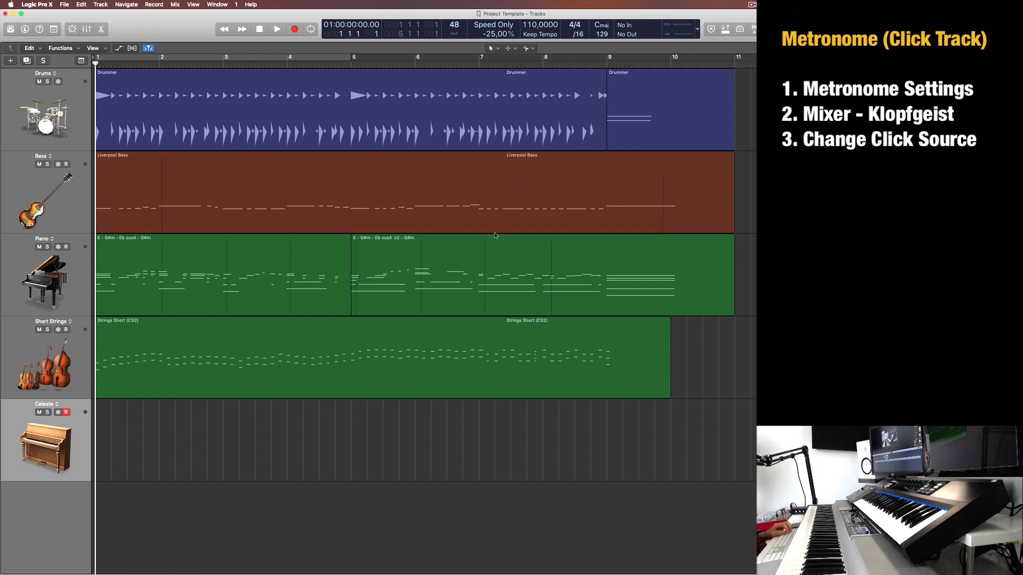
# Replace Klopfgeist on the Click channel in the mixer with a stereo EXS24 (Sampler).
pyautogui.press('x')
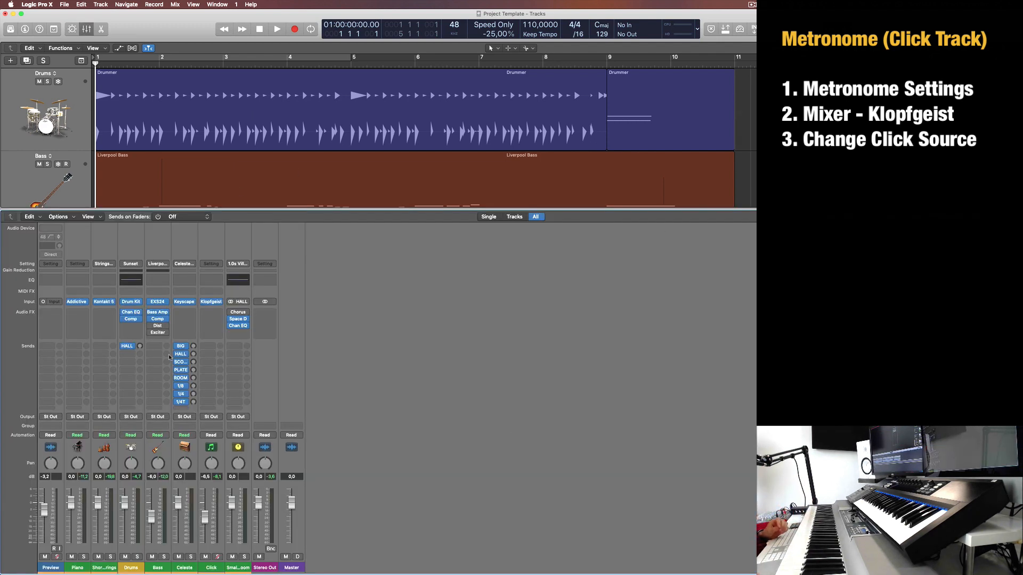
pyautogui.moveTo(208, 307)
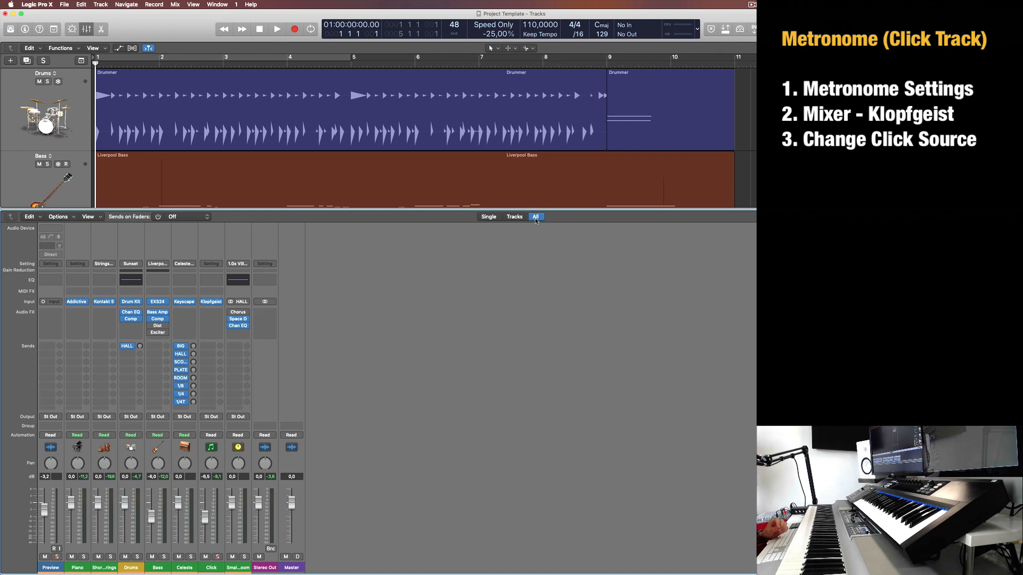
pyautogui.click(220, 302)
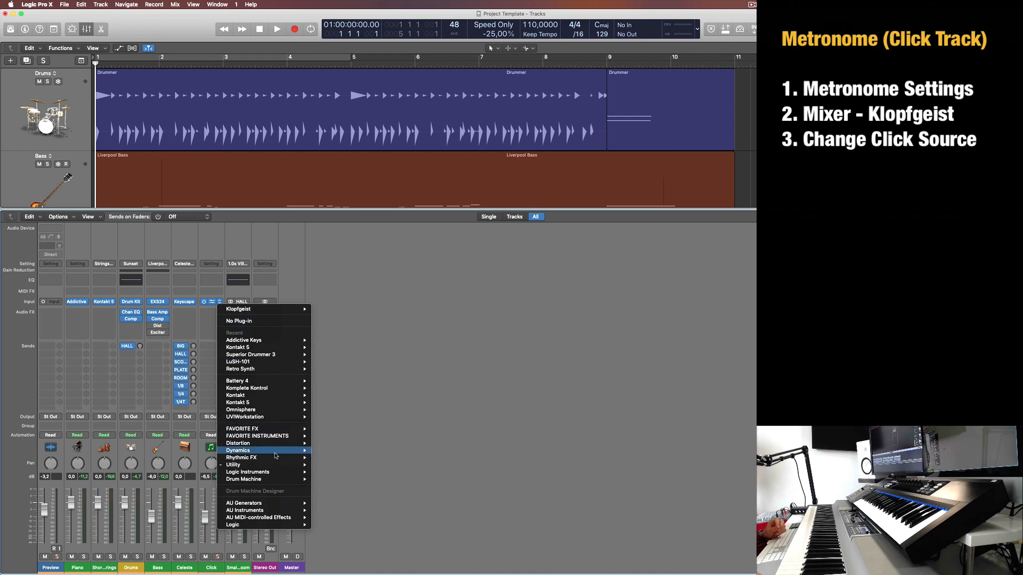
pyautogui.moveTo(301, 474)
pyautogui.moveTo(350, 473)
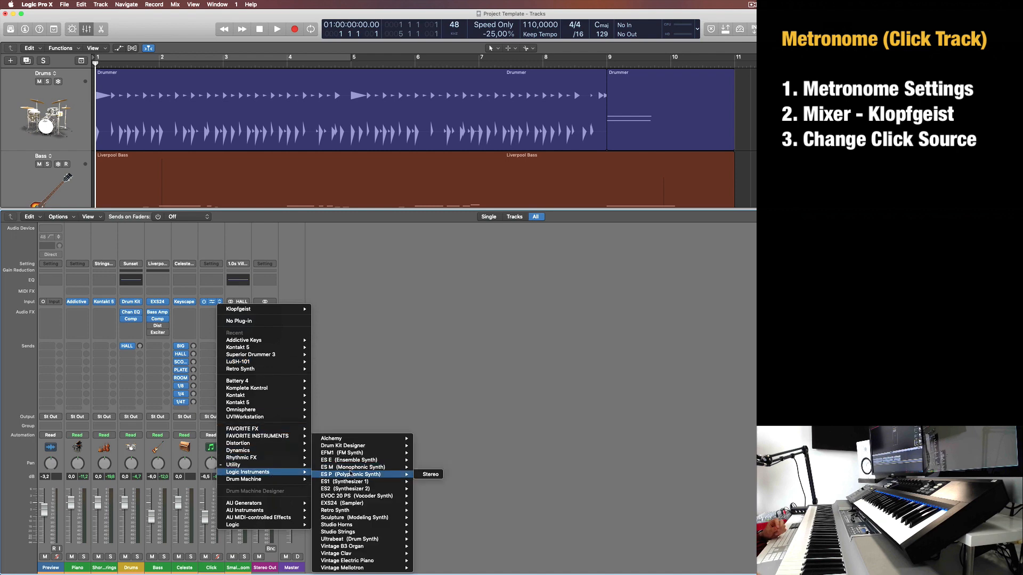
pyautogui.moveTo(356, 504)
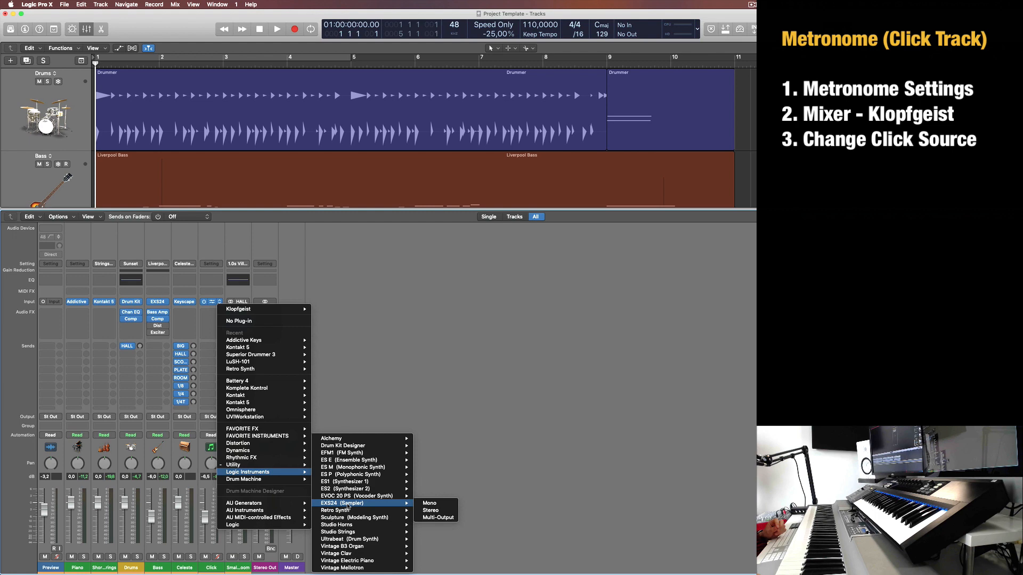
pyautogui.click(431, 511)
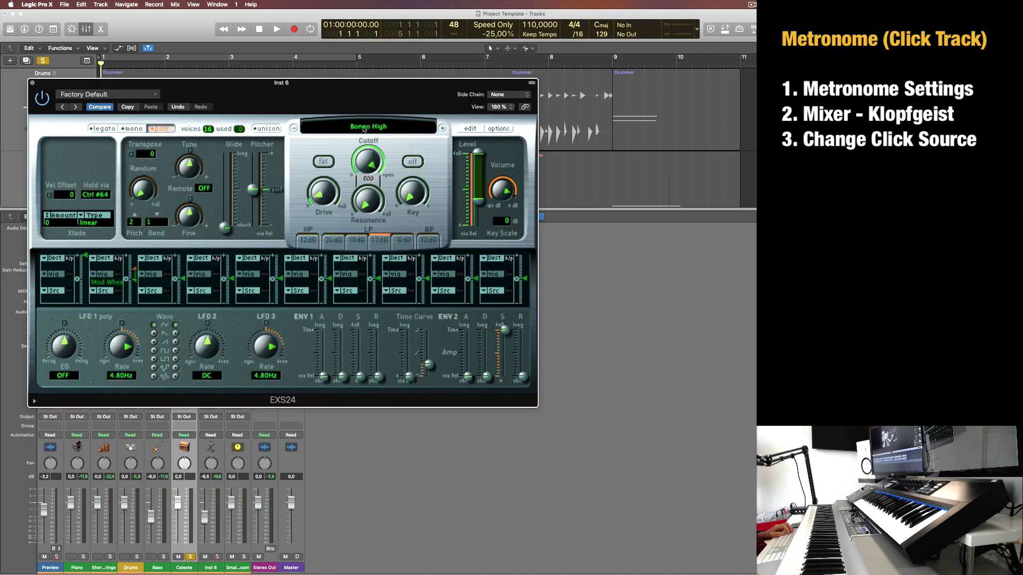
# Browse the Drums & Percussion categories in EXS24's instrument list, keeping Bongo High loaded.
pyautogui.click(365, 130)
pyautogui.moveTo(370, 212)
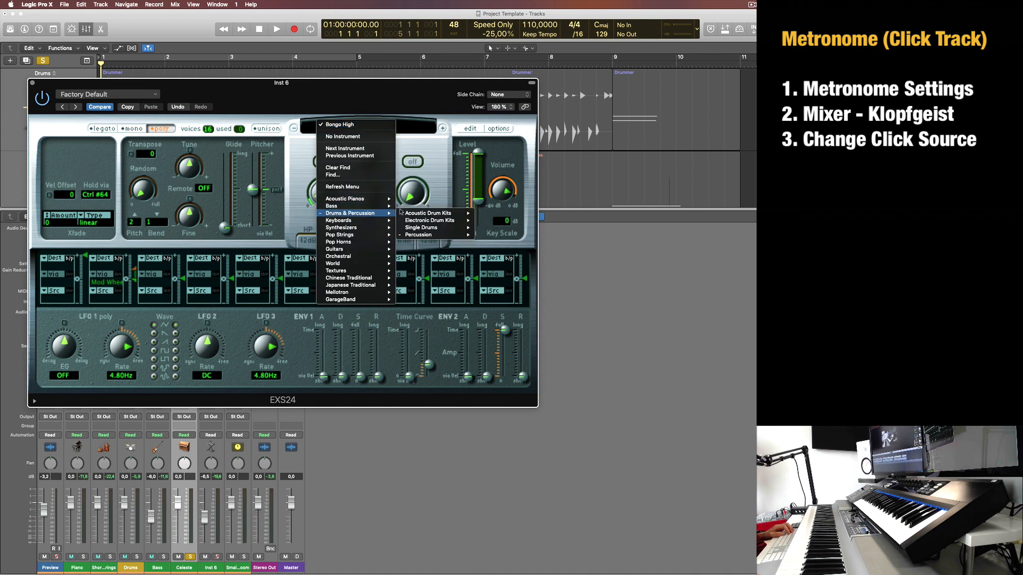
pyautogui.moveTo(421, 235)
pyautogui.moveTo(547, 250)
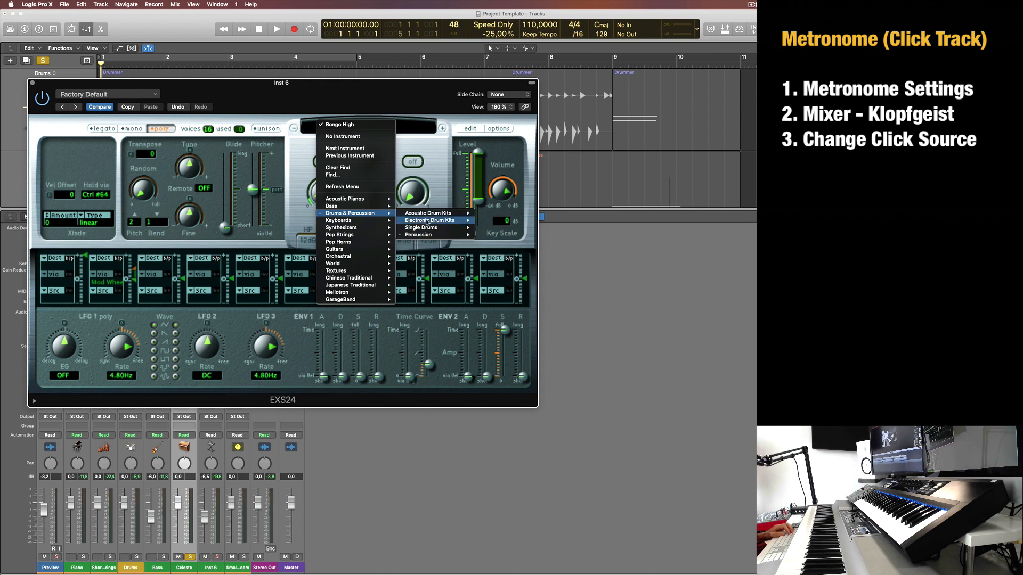
pyautogui.click(402, 96)
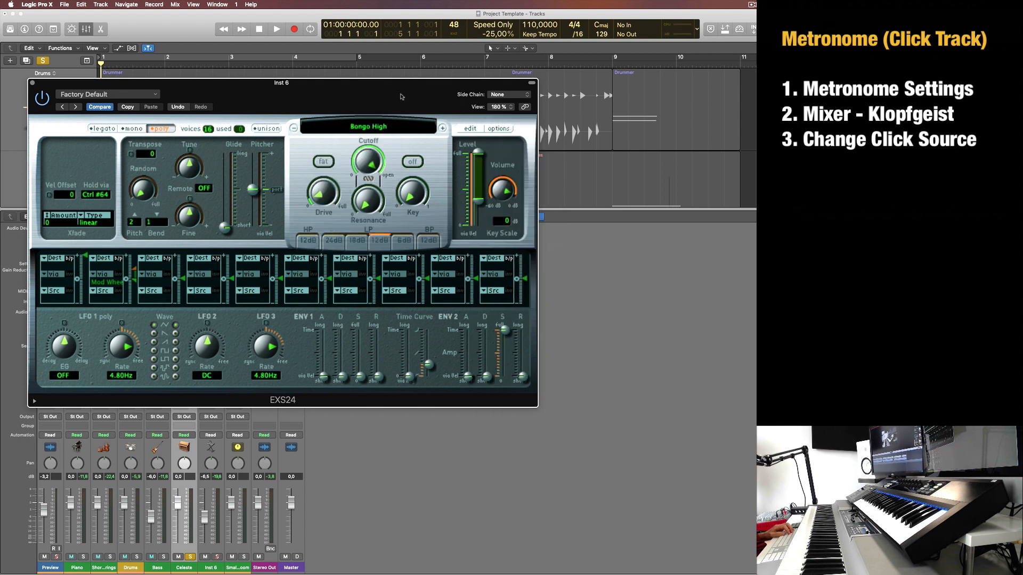
# Audition the metronome click with the Bongo High instrument and stop playback.
pyautogui.press('space')
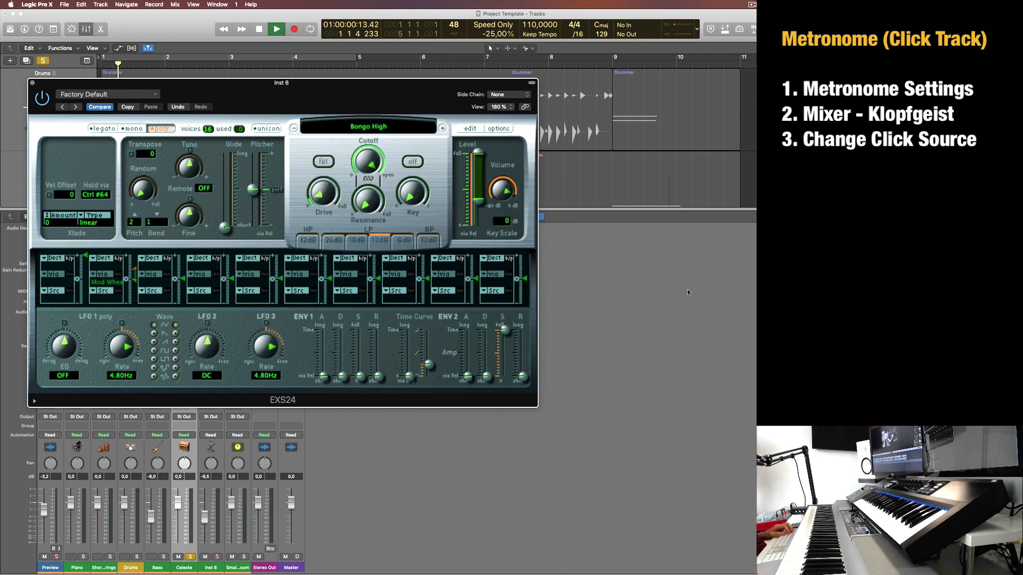
pyautogui.press('space')
pyautogui.press('space')
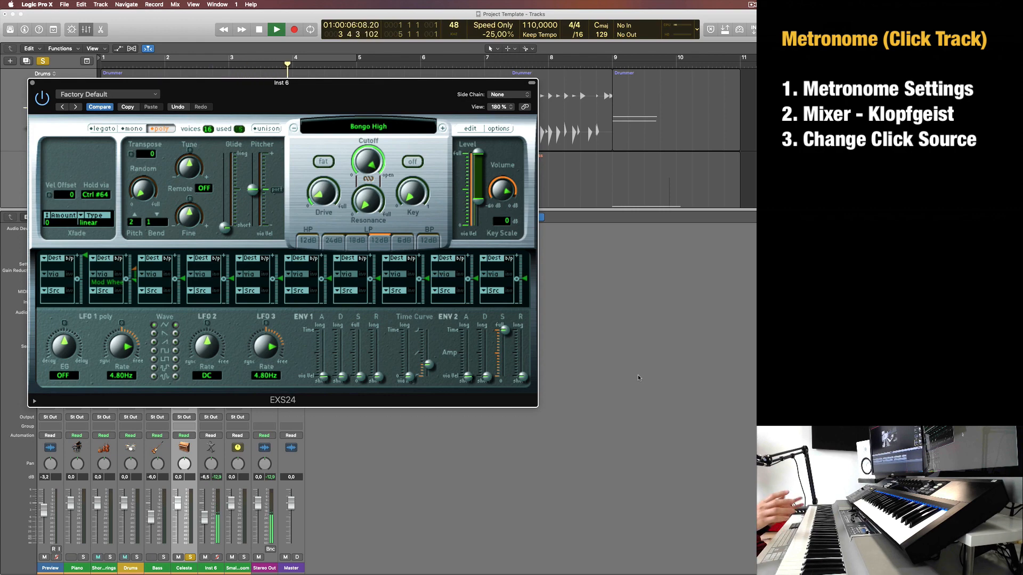
pyautogui.press('space')
# Switch EXS24 to the Bongo Low Stick instrument, audition the click from the project start and rewind.
pyautogui.press('b')
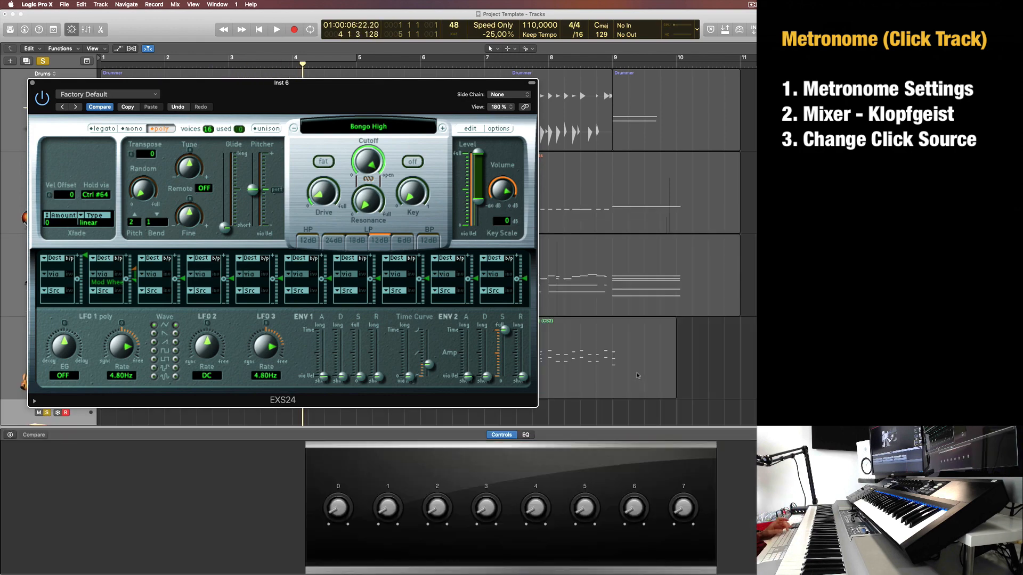
pyautogui.press('x')
pyautogui.click(442, 130)
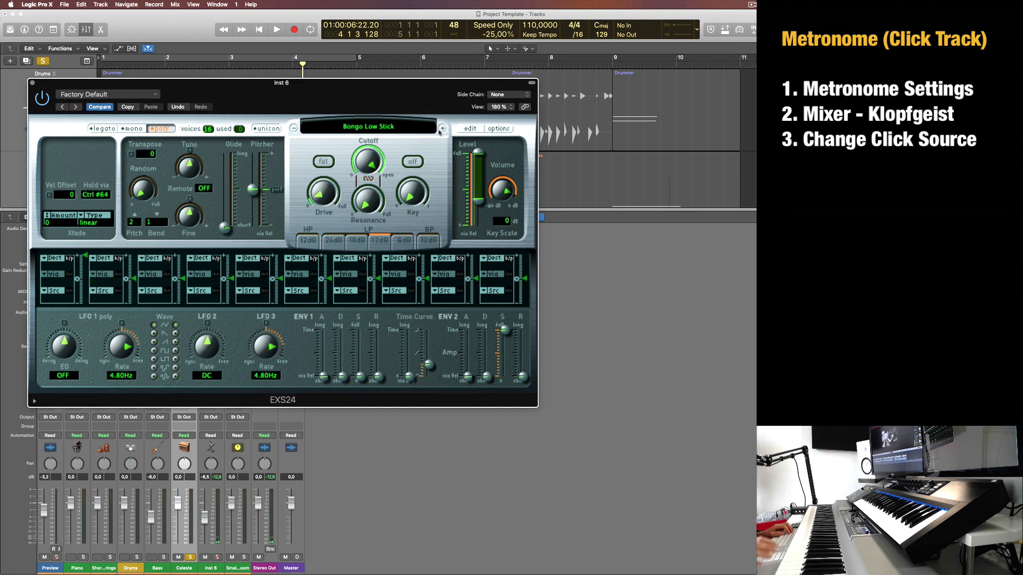
pyautogui.press('Return')
pyautogui.press('space')
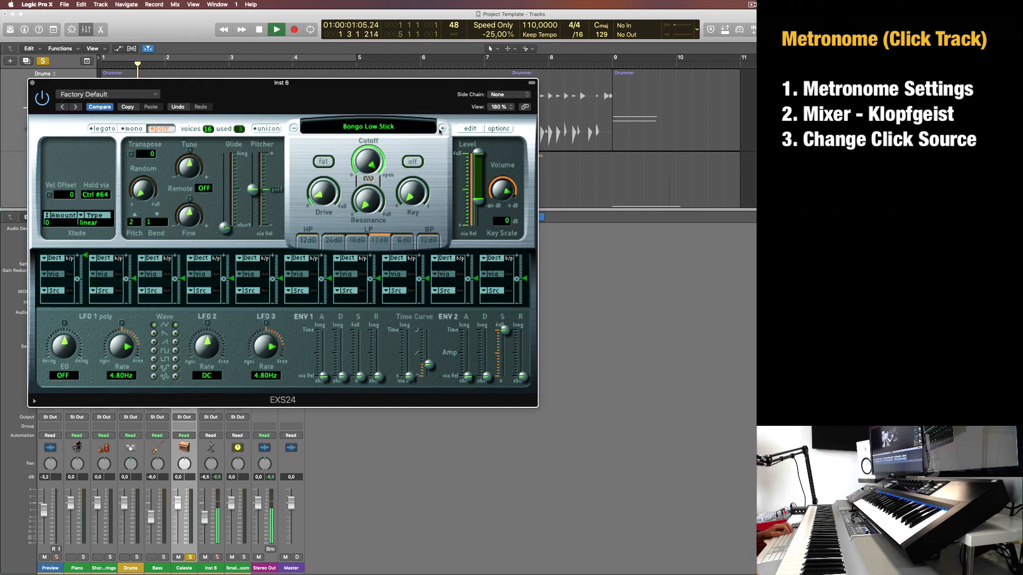
pyautogui.press('space')
pyautogui.press('Return')
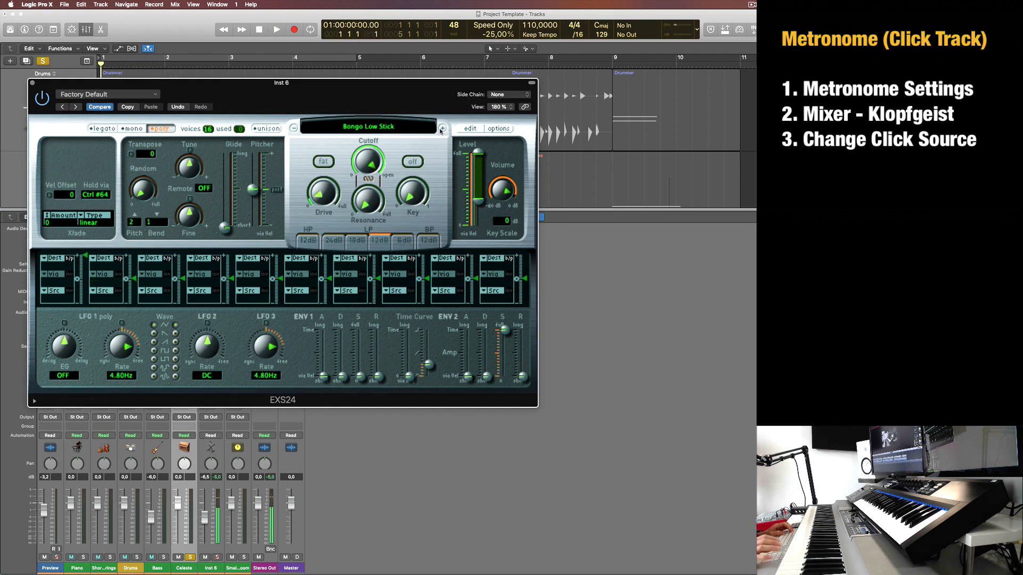
# Hide the EXS24 window and the mixer, and turn off the Celeste track's solo.
pyautogui.press('p')
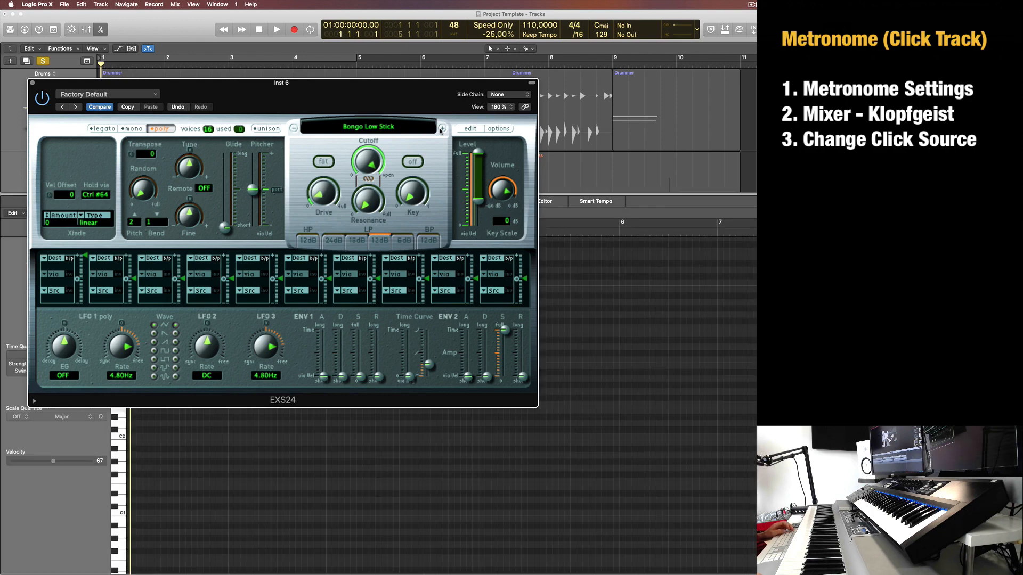
pyautogui.press('x')
pyautogui.click(613, 376)
pyautogui.press('v')
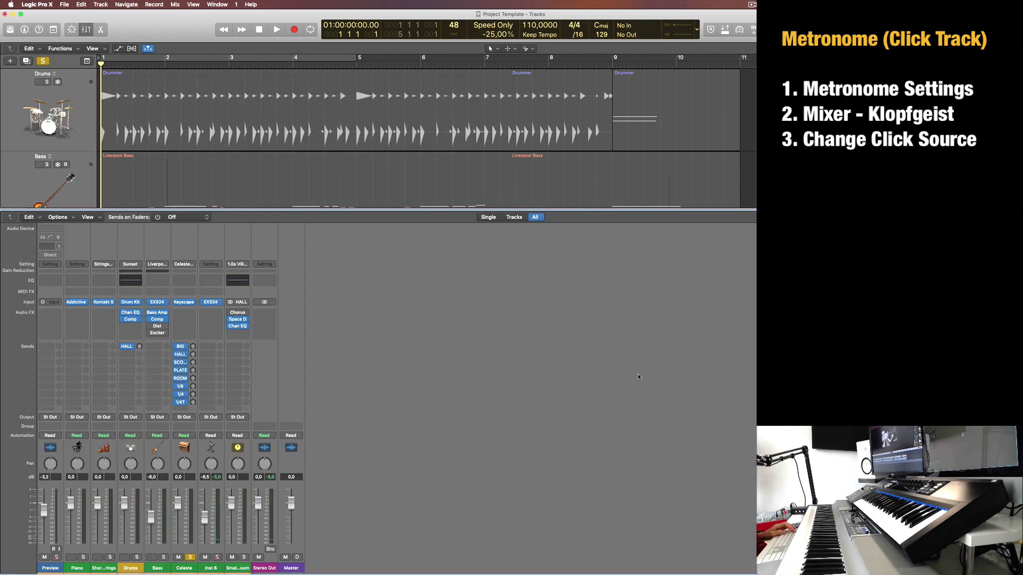
pyautogui.press('p')
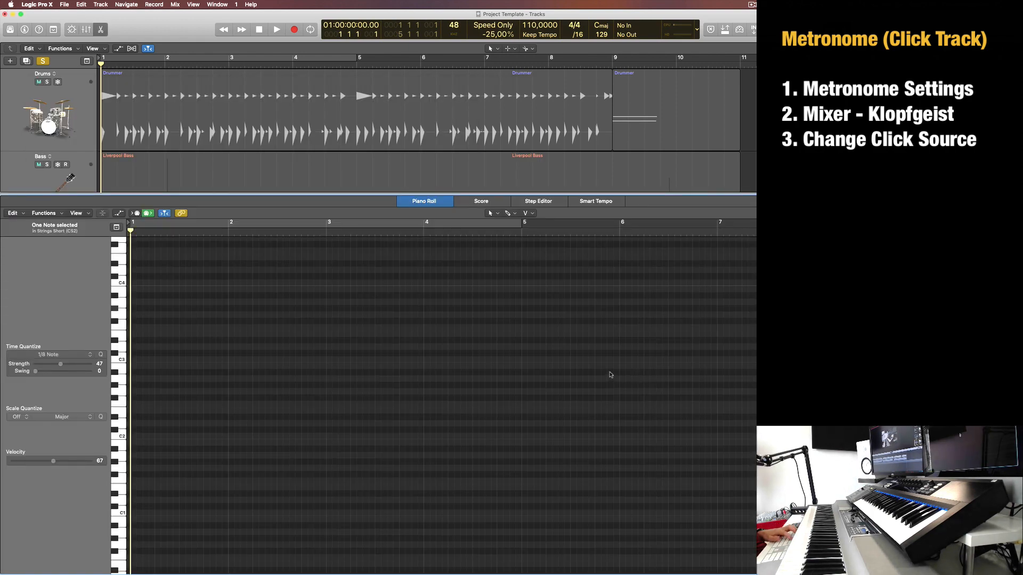
pyautogui.press('p')
pyautogui.click(43, 62)
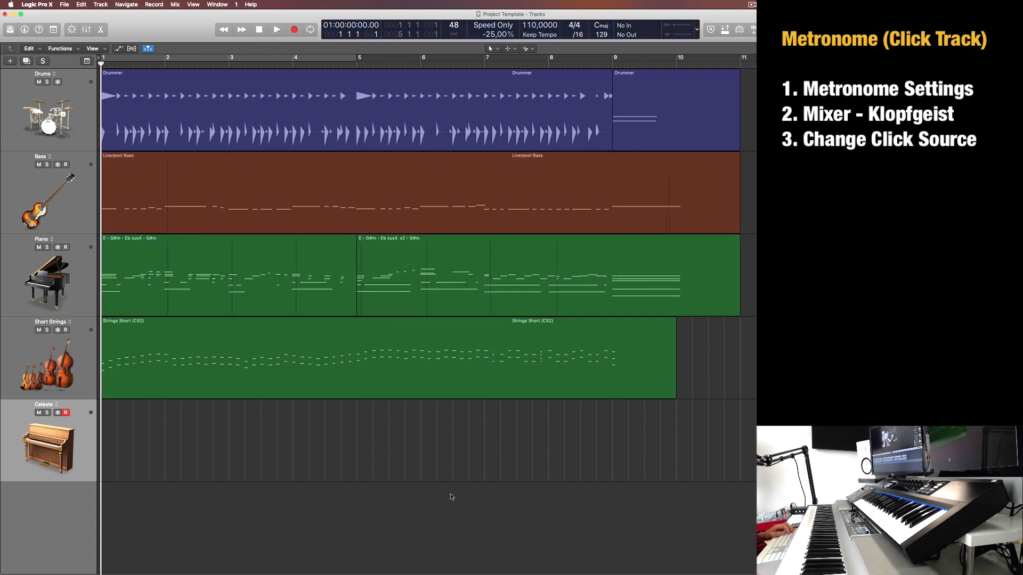
# Play the full arrangement briefly, select the Drums track and deselect all its regions.
pyautogui.press('space')
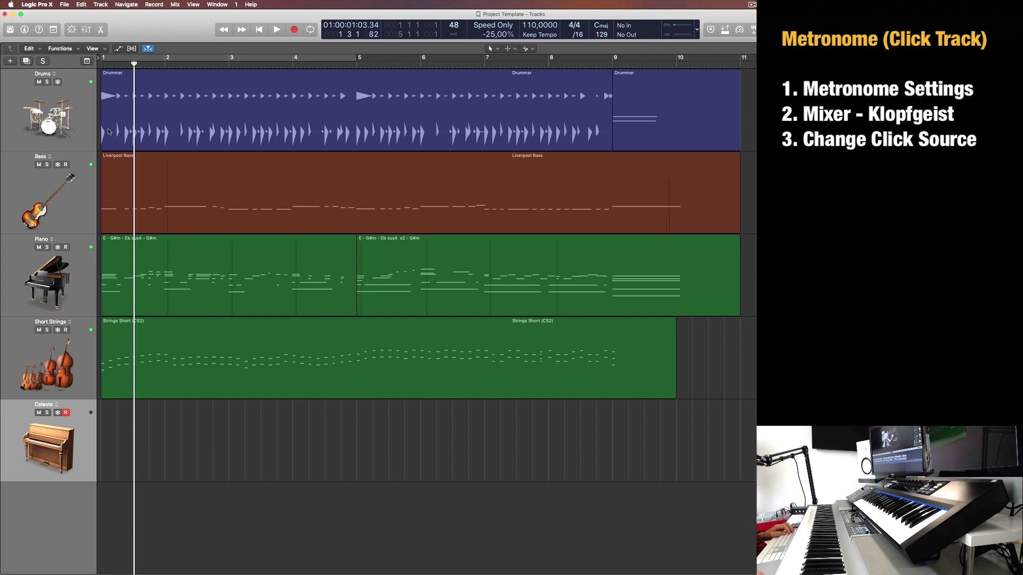
pyautogui.click(83, 119)
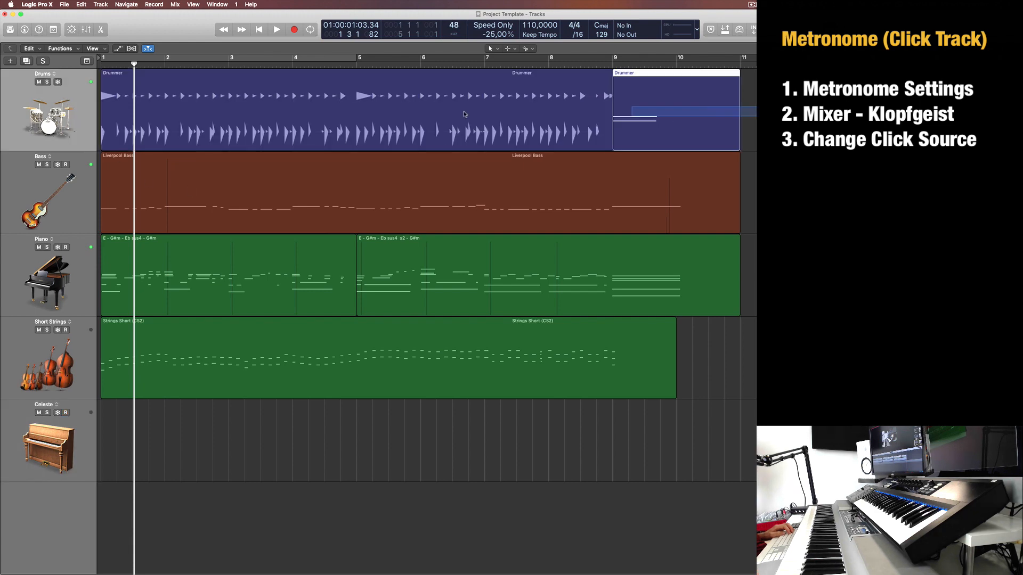
pyautogui.hotkey('alt', 'shift', 'd')
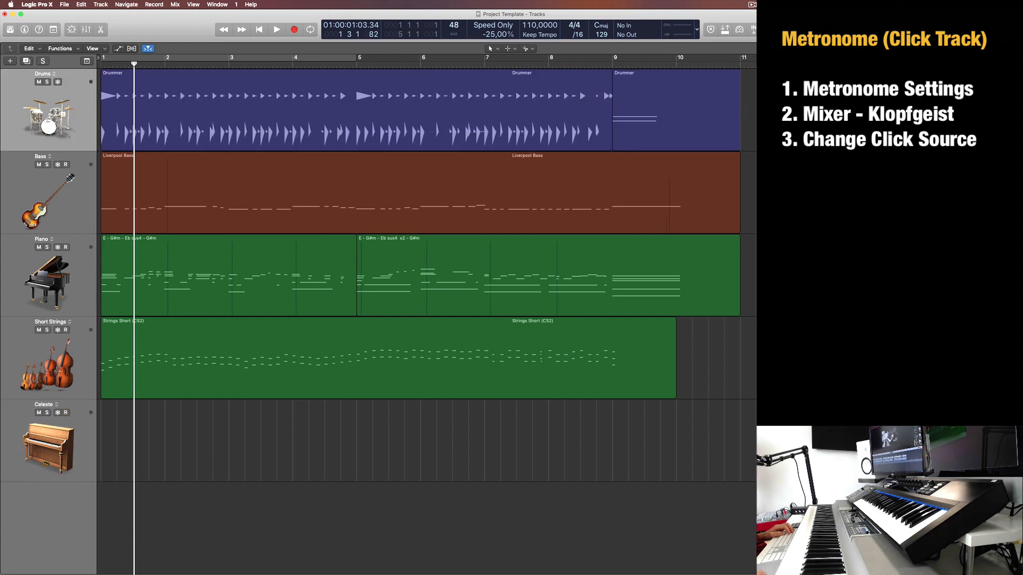
# Solo the Celeste track and play the click alone from the project start, then stop.
pyautogui.click(47, 413)
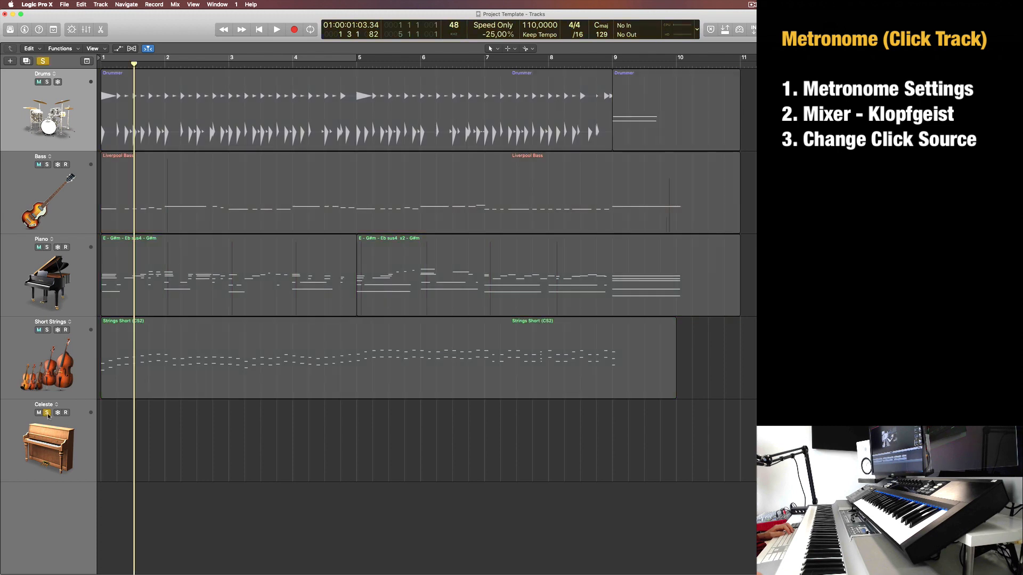
pyautogui.press('Return')
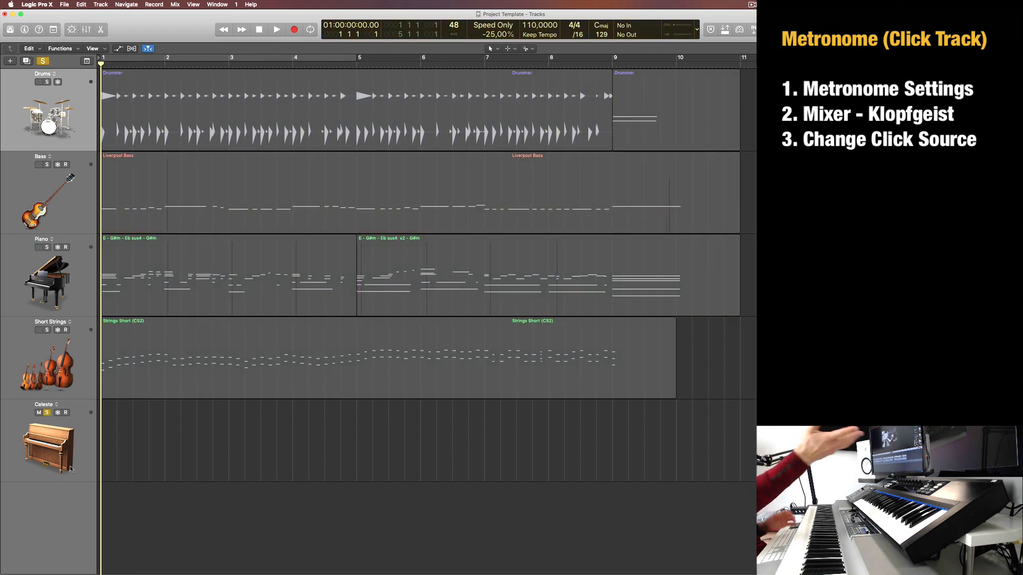
pyautogui.press('space')
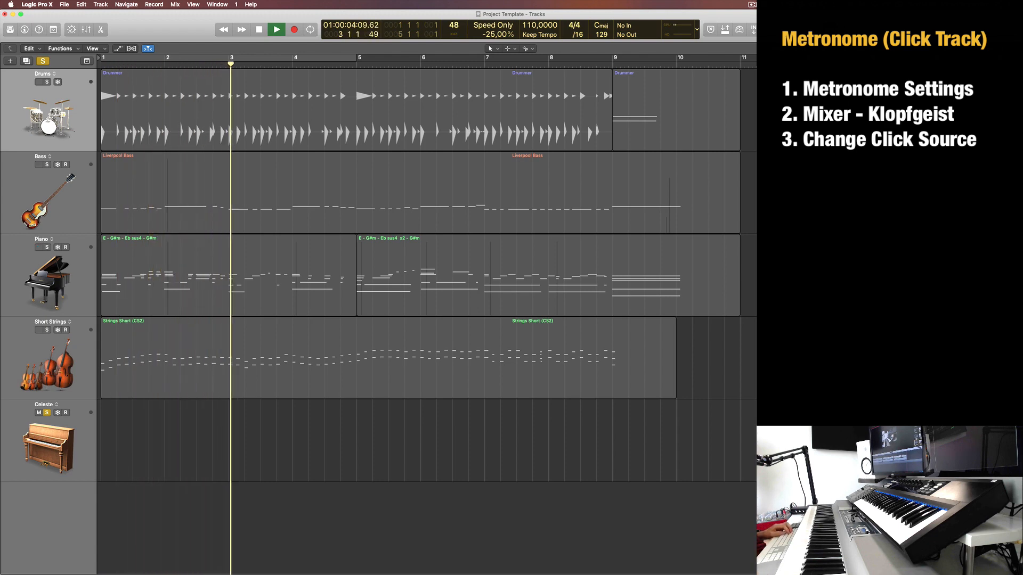
pyautogui.press('space')
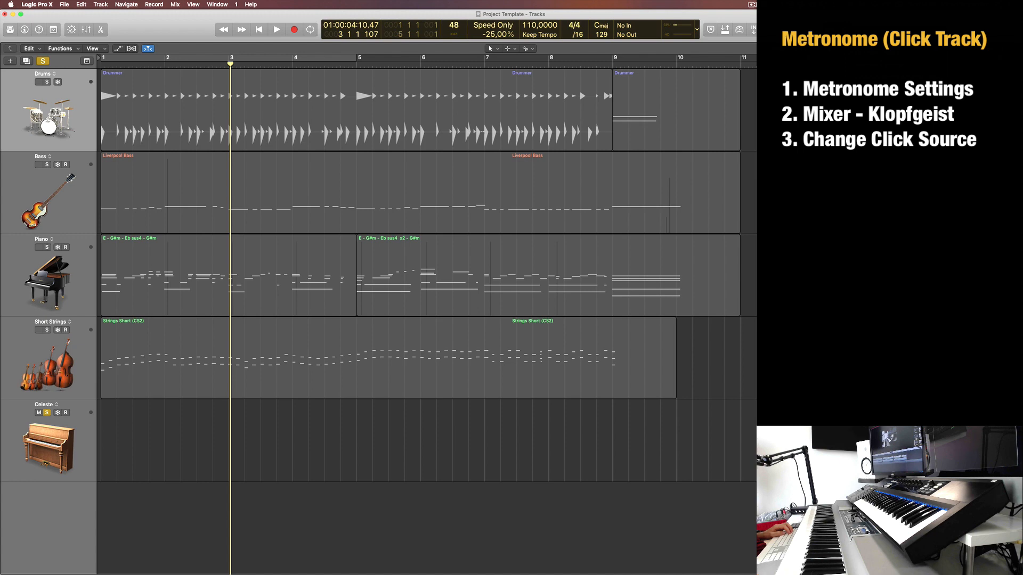
# Open the project's metronome settings and lower the click volume slightly while checking it in playback.
pyautogui.hotkey('alt', 'k')
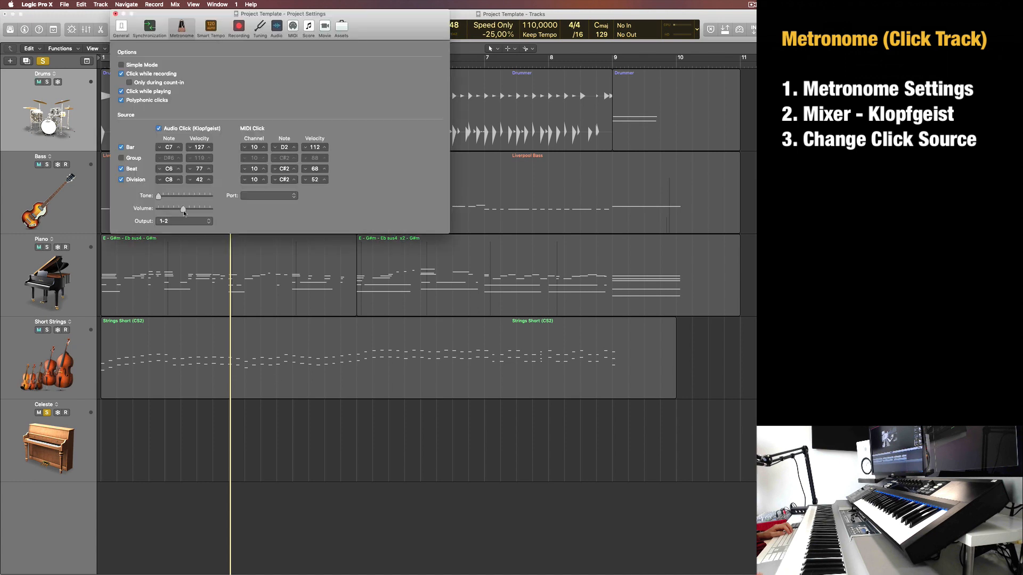
pyautogui.press('space')
pyautogui.moveTo(171, 213); pyautogui.dragTo(180, 209)
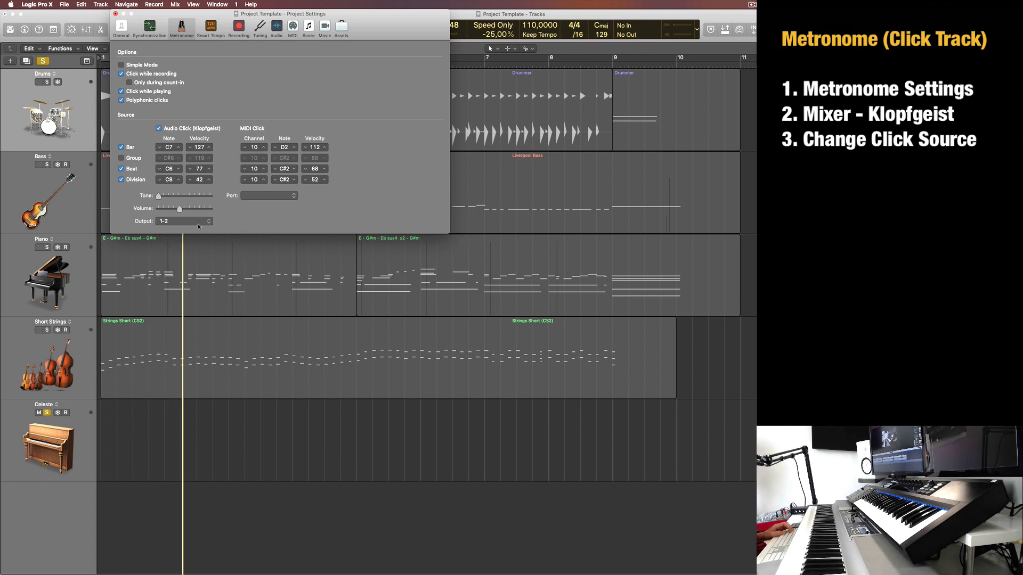
pyautogui.moveTo(180, 210); pyautogui.dragTo(177, 209)
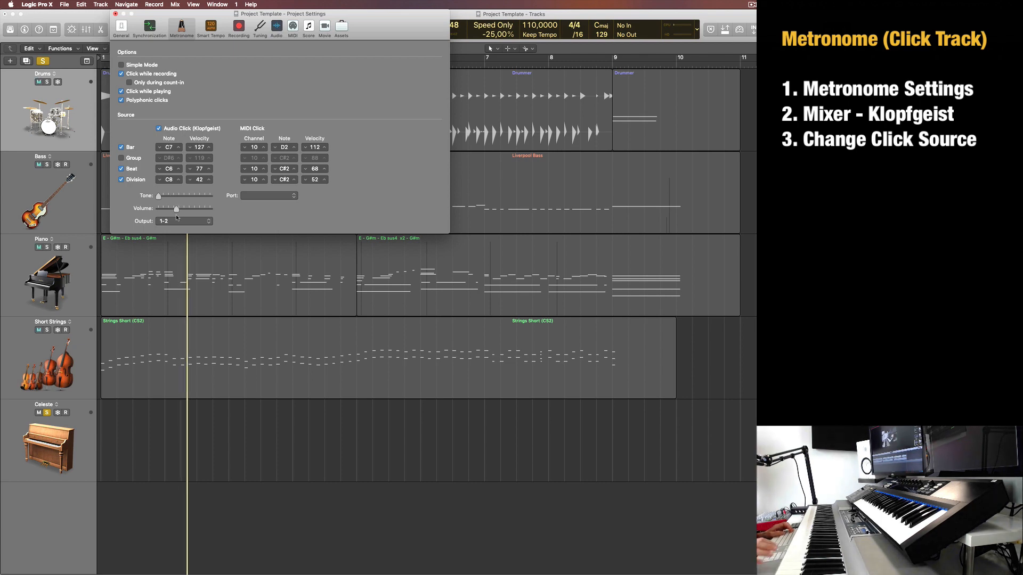
# Close the metronome settings, turn off the Celeste track's solo, and return the playhead to the project start.
pyautogui.click(115, 14)
pyautogui.click(47, 414)
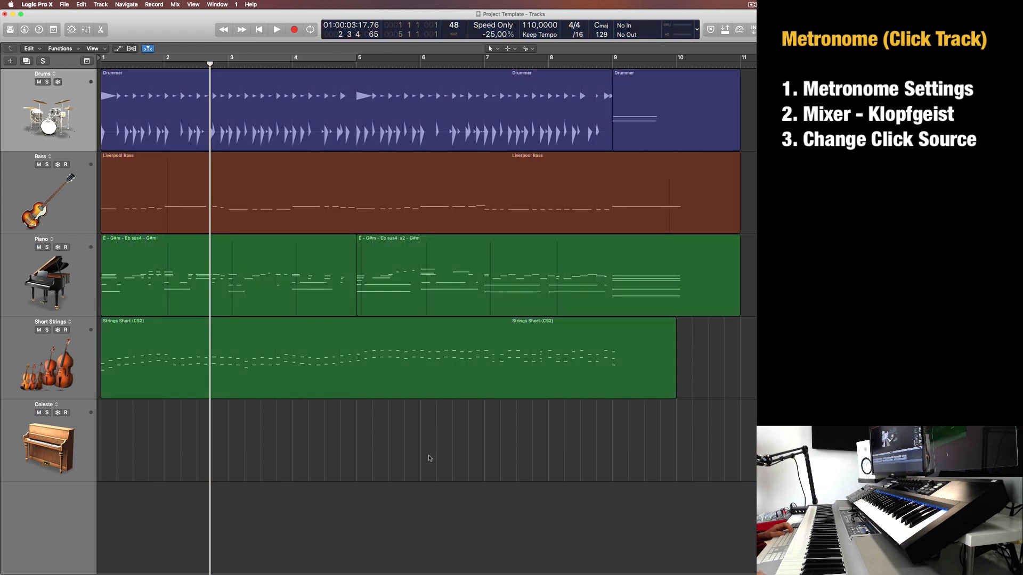
pyautogui.press('Return')
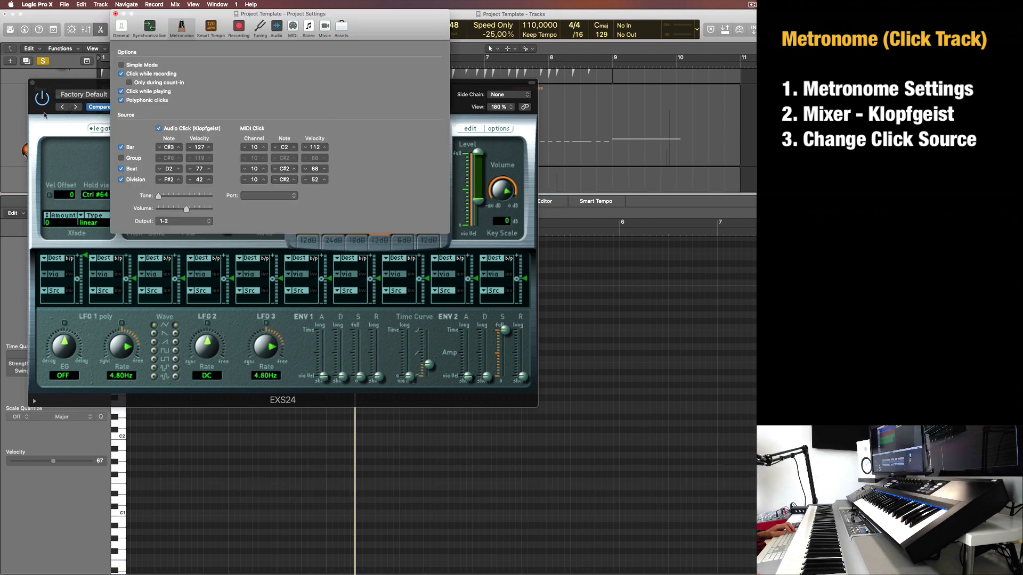
# Arrange the EXS24 window below the project's metronome settings so that the settings of both can be reached.
pyautogui.moveTo(60, 86); pyautogui.dragTo(58, 247)
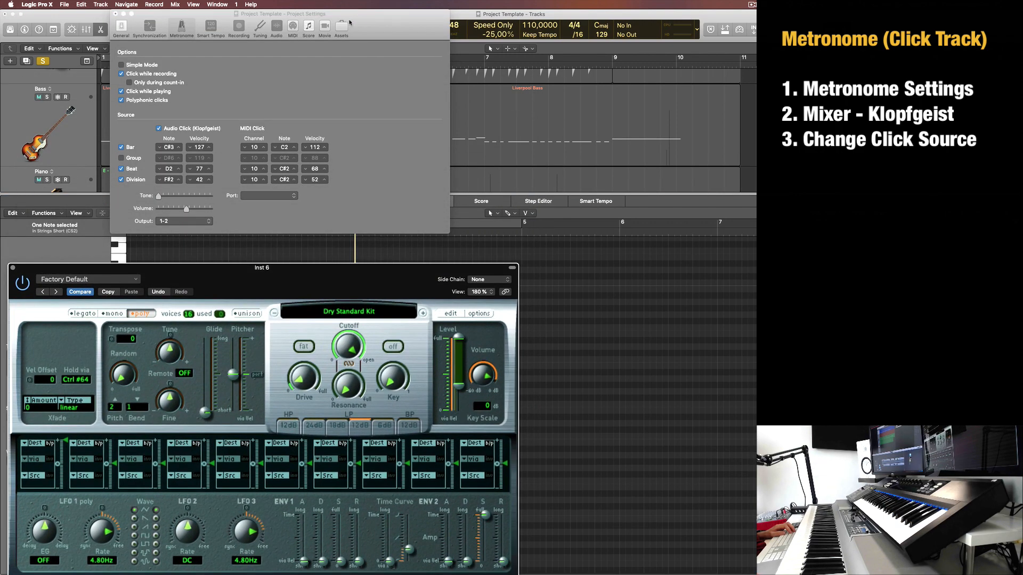
pyautogui.moveTo(349, 23); pyautogui.dragTo(270, 35)
pyautogui.moveTo(377, 280); pyautogui.dragTo(375, 264)
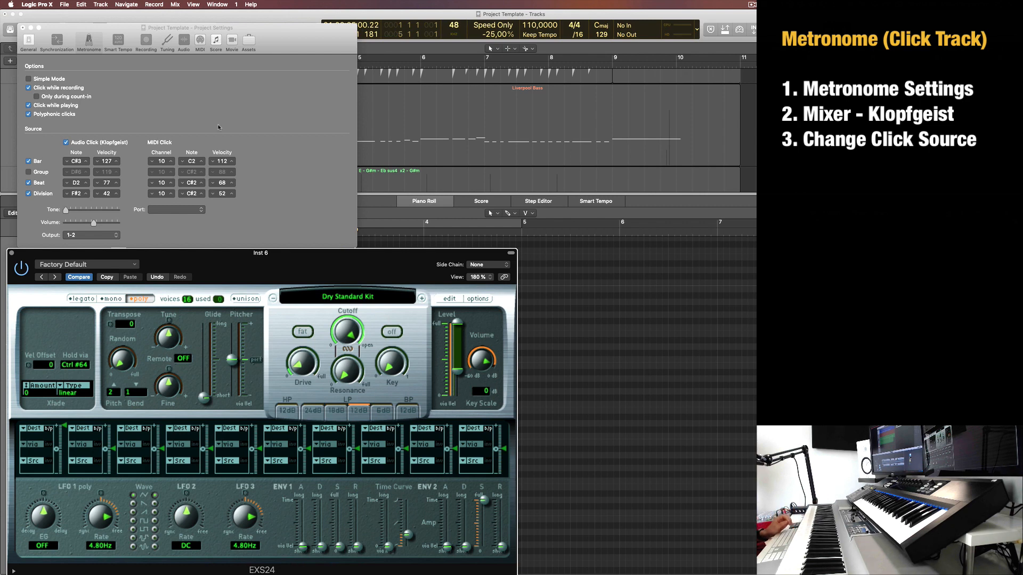
pyautogui.click(290, 45)
# Turn off the Division and Beat clicks to isolate the Bar click, and try C2 as its audio note.
pyautogui.click(28, 193)
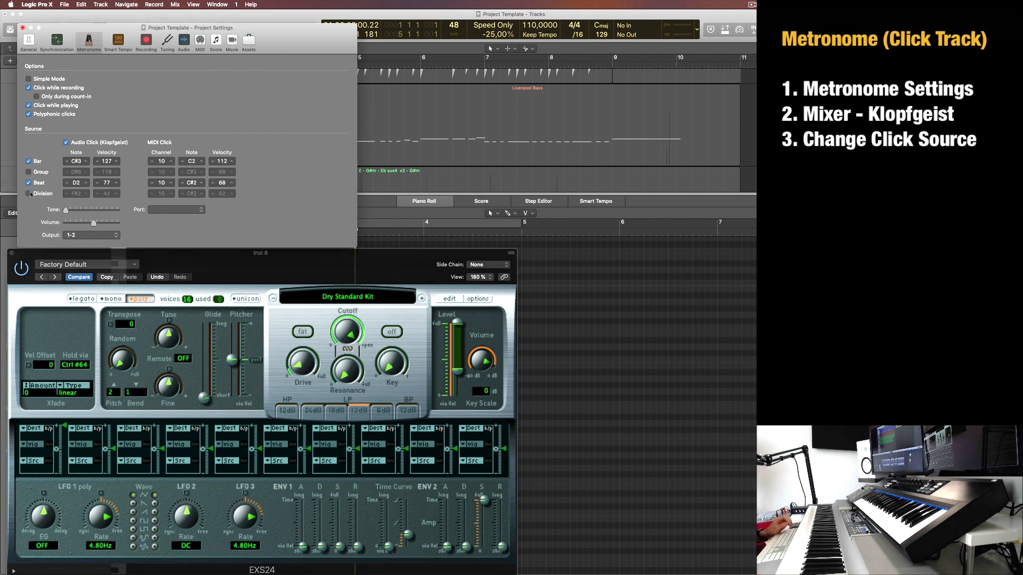
pyautogui.click(29, 183)
pyautogui.click(29, 161)
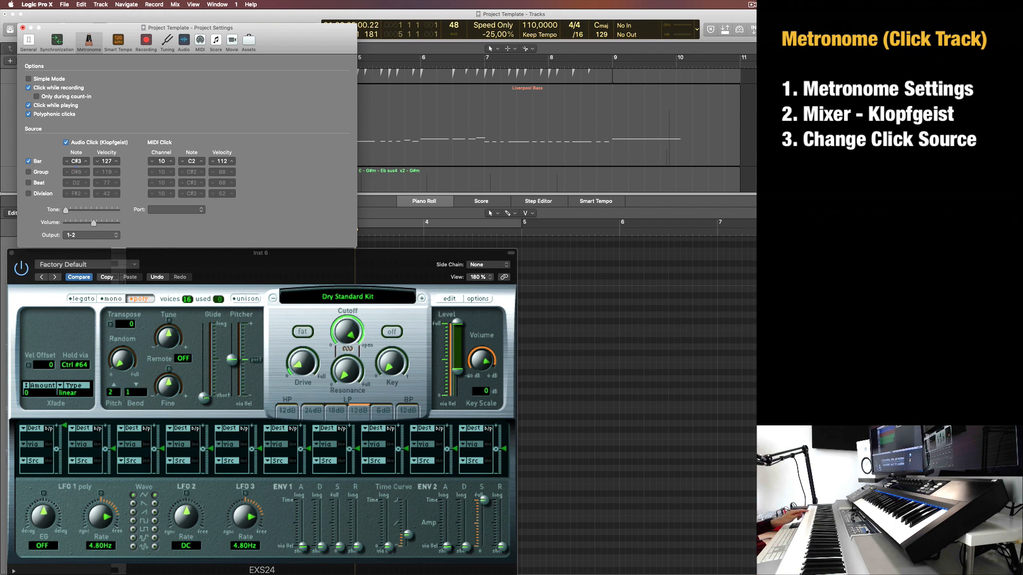
pyautogui.moveTo(78, 162); pyautogui.dragTo(79, 168)
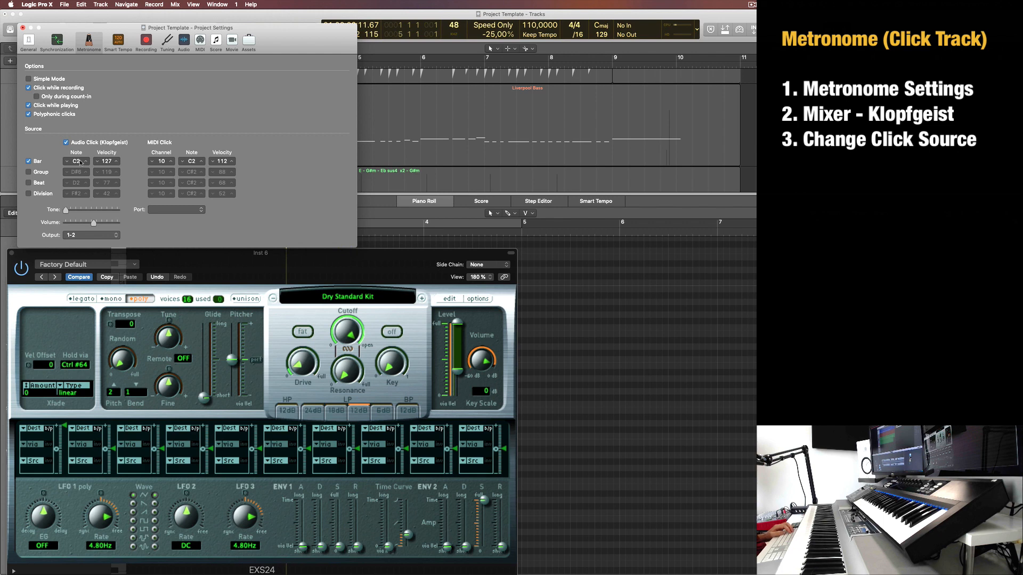
# Isolate the Beat click by enabling it and disabling Bar, and restore the Bar and Division clicks after auditioning it.
pyautogui.click(28, 183)
pyautogui.click(29, 161)
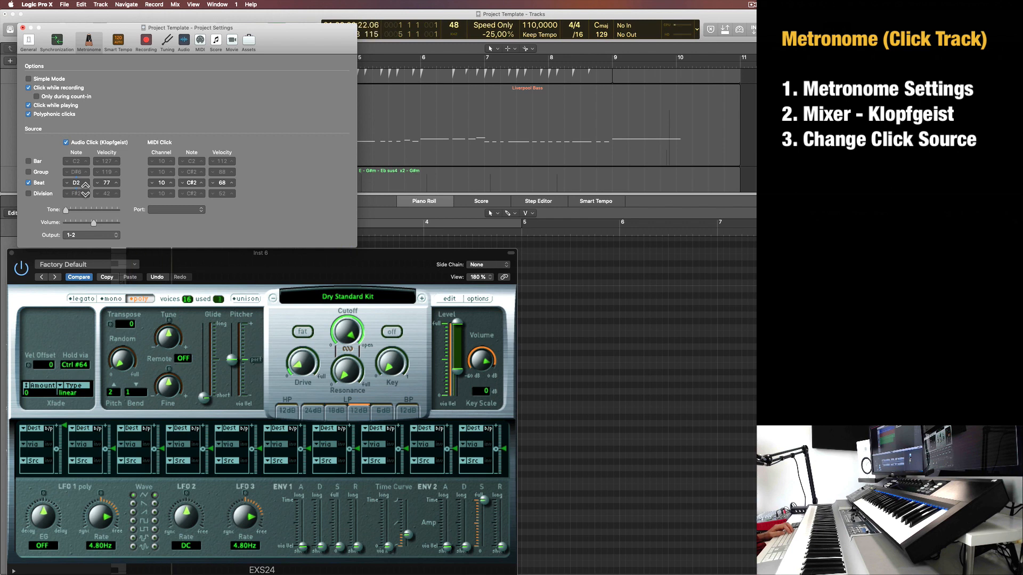
pyautogui.click(29, 161)
pyautogui.click(29, 194)
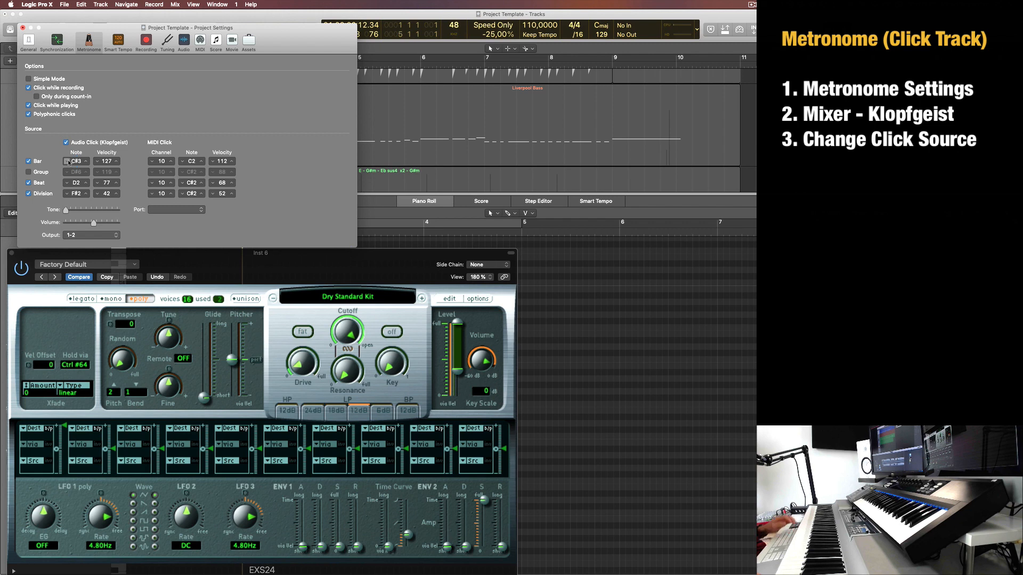
# Set the Bar audio click's velocity to 58, close the metronome settings, and move the EXS24 window fully into view.
pyautogui.moveTo(108, 162)
pyautogui.mouseDown()
pyautogui.moveTo(110, 184)
pyautogui.moveTo(114, 149)
pyautogui.mouseUp()
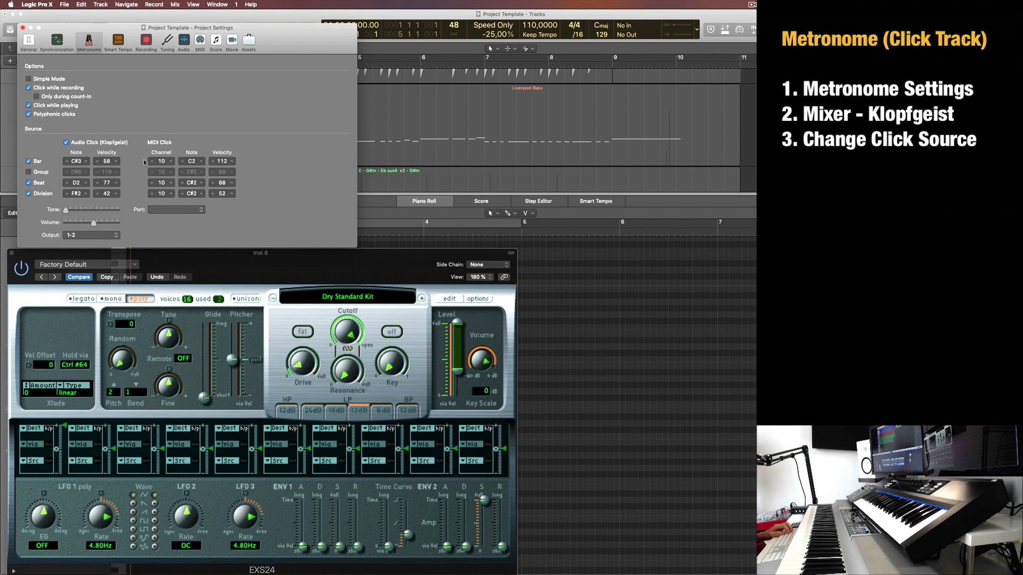
pyautogui.click(22, 27)
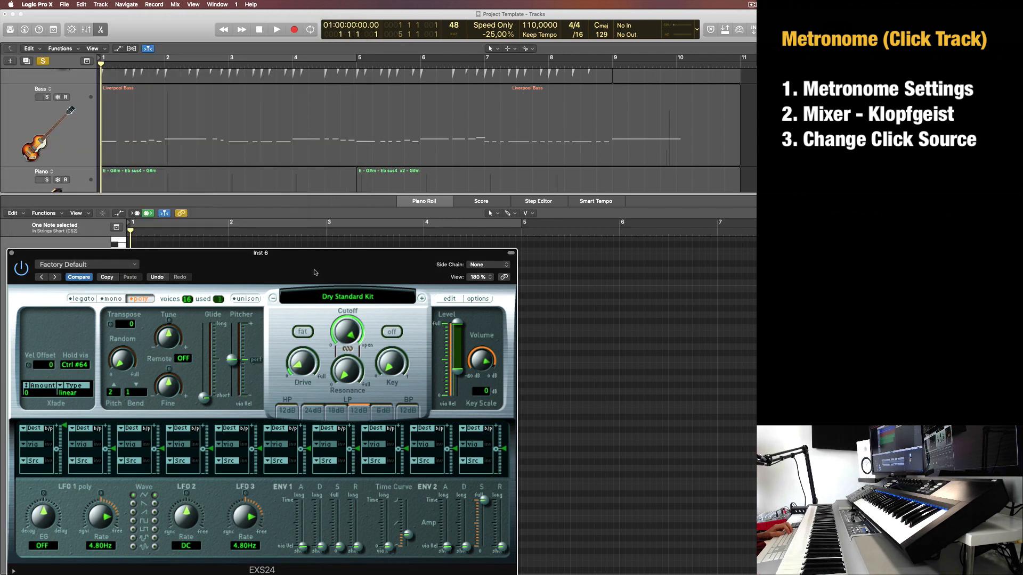
pyautogui.moveTo(315, 273); pyautogui.dragTo(309, 226)
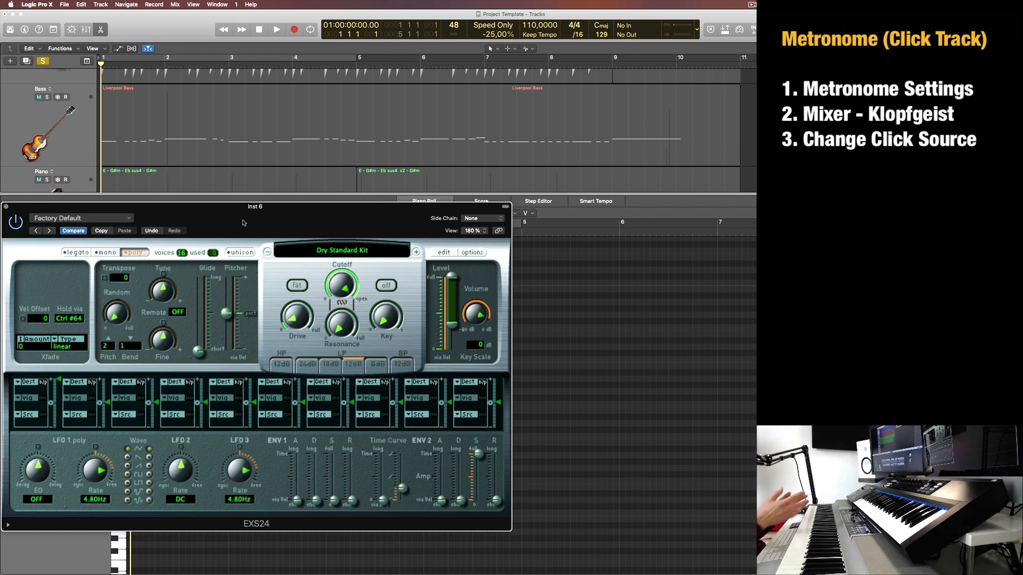